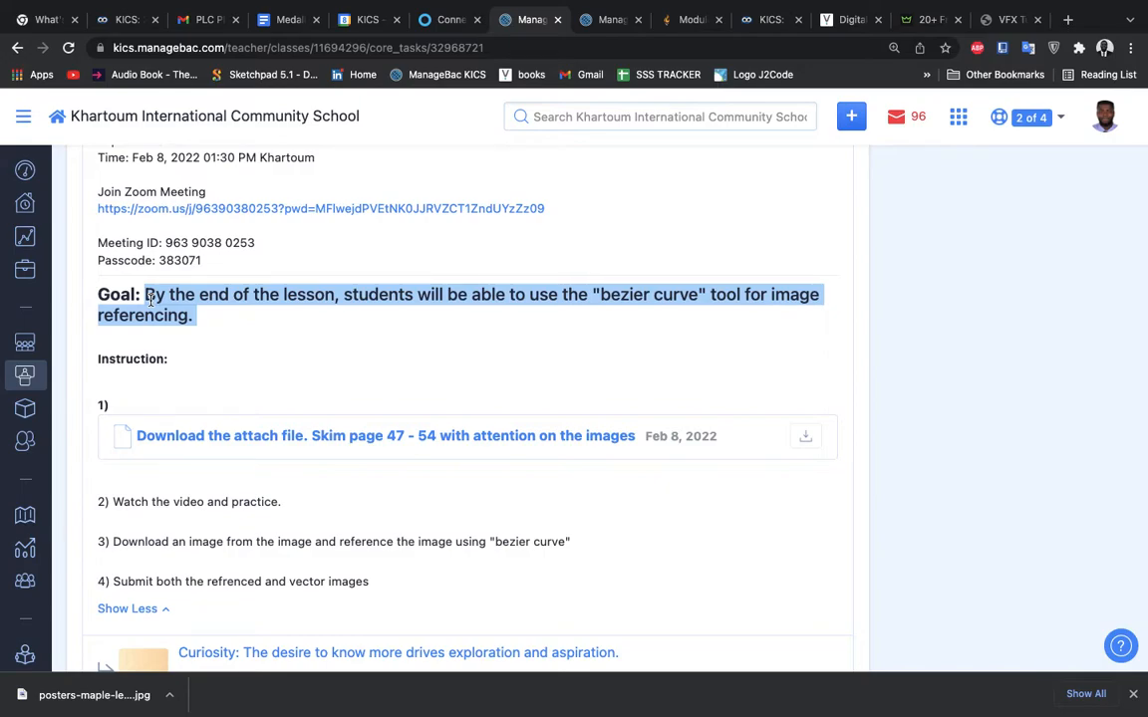
Step: Switch to Krita and lower its window to uncover the files on the desktop
{"action": "key", "text": "ctrl+Left"}
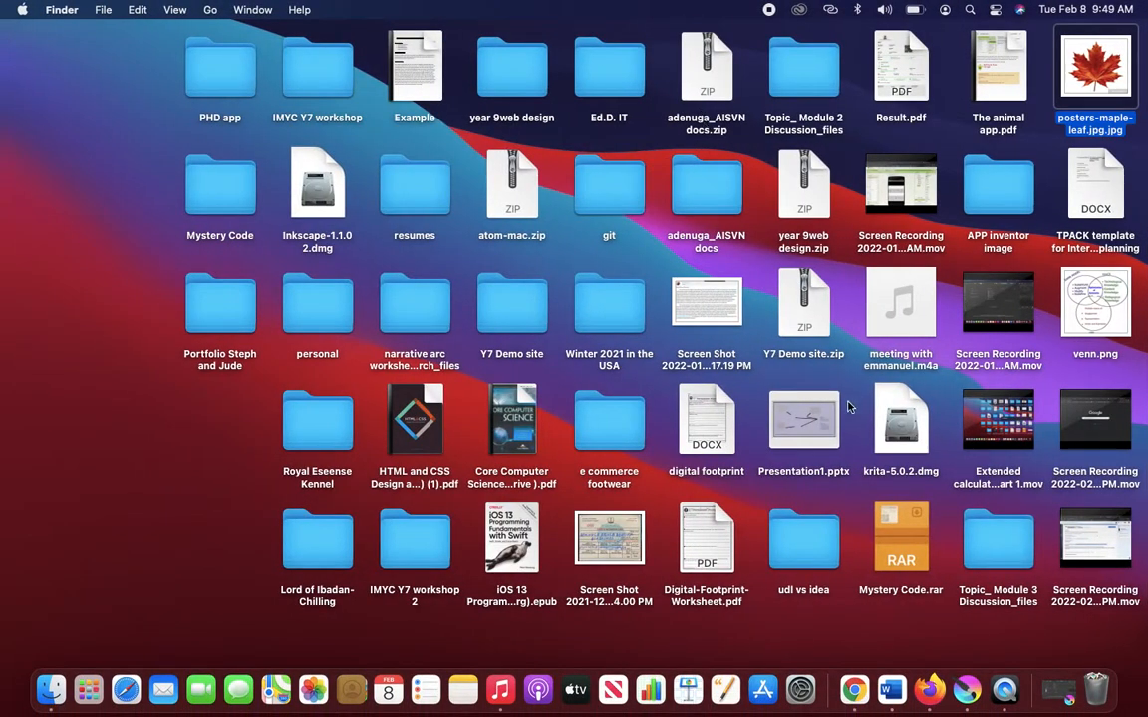
{"action": "left_click", "coordinate": [1060, 689]}
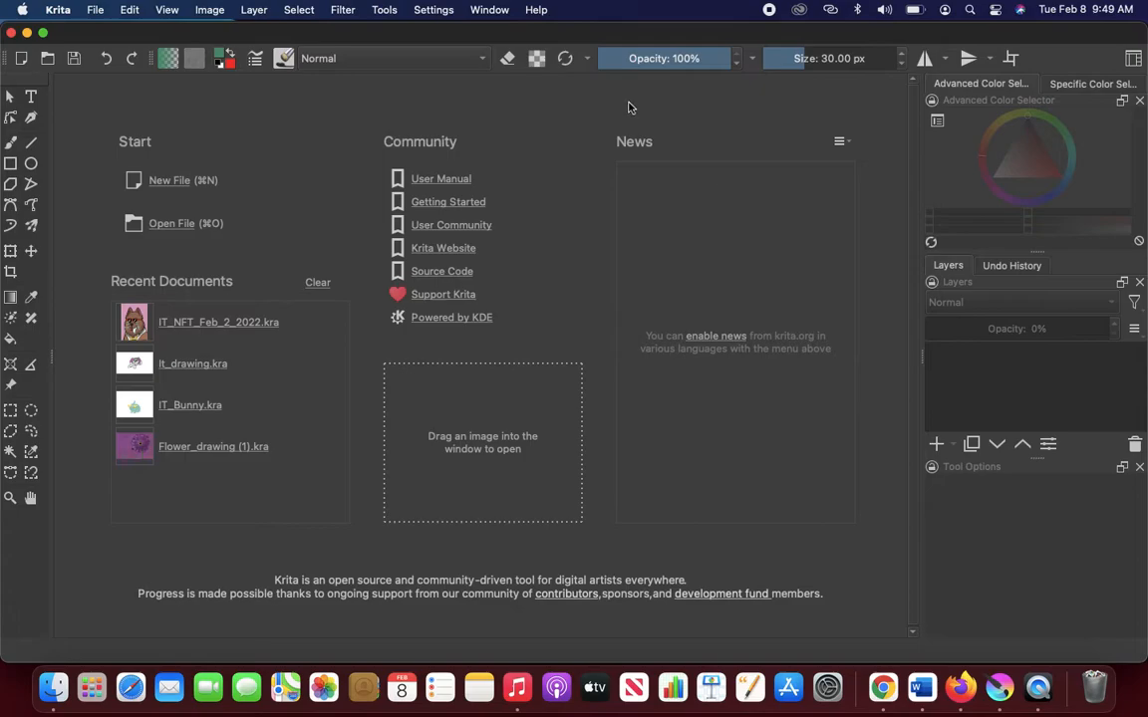
{"action": "left_click_drag", "start_coordinate": [545, 42], "coordinate": [600, 132]}
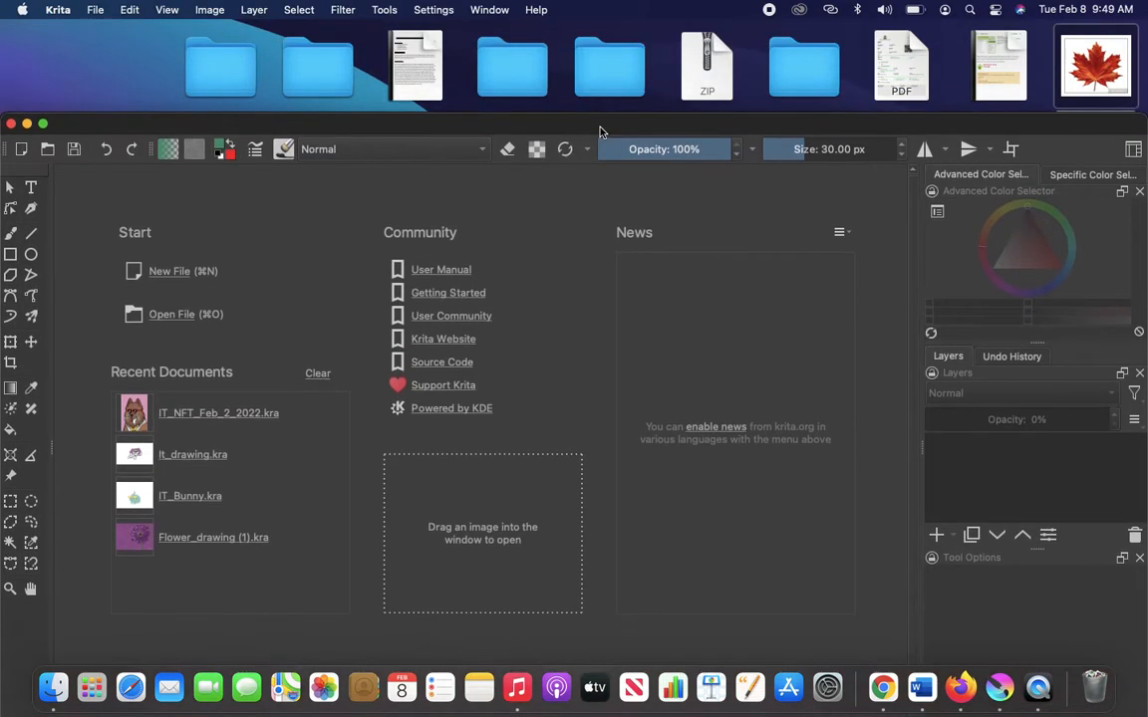
Step: Preview the posters-maple-leaf image stored on the desktop
{"action": "key", "text": "ctrl+Right"}
{"action": "key", "text": "ctrl+Left"}
{"action": "double_click", "coordinate": [1094, 50]}
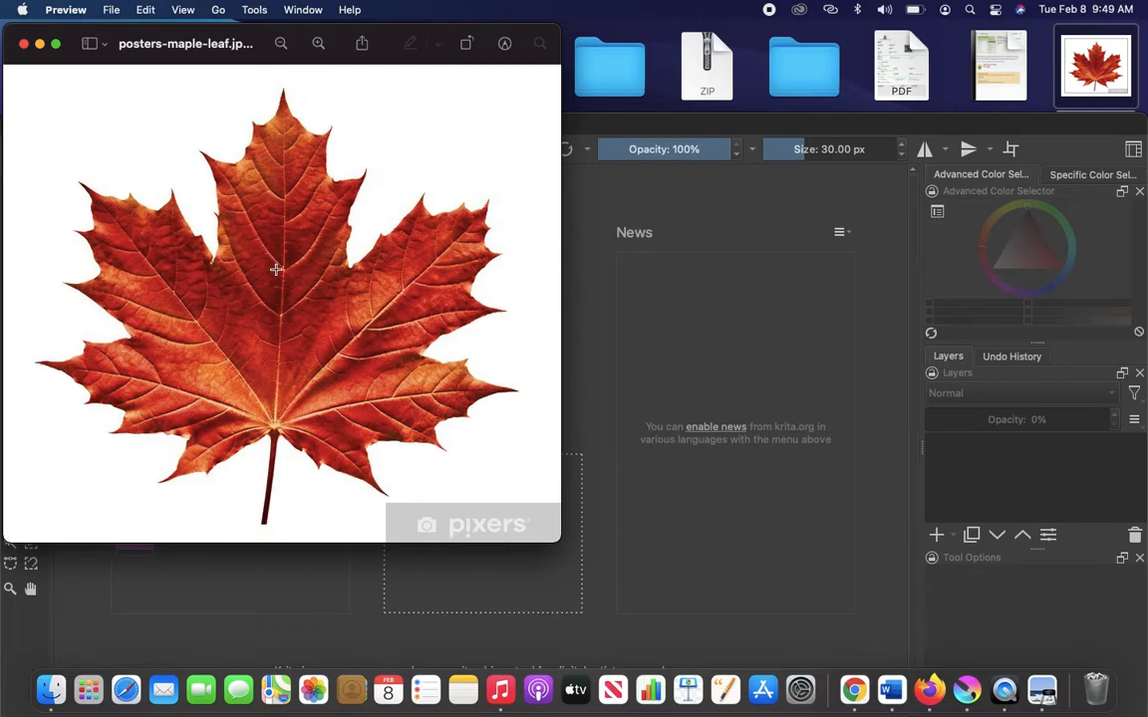
Step: Search Google for "palm tree" in a new Chrome tab and dismiss the location request
{"action": "key", "text": "ctrl+Right"}
{"action": "key", "text": "ctrl+Left"}
{"action": "key", "text": "ctrl+Right"}
{"action": "key", "text": "super+t"}
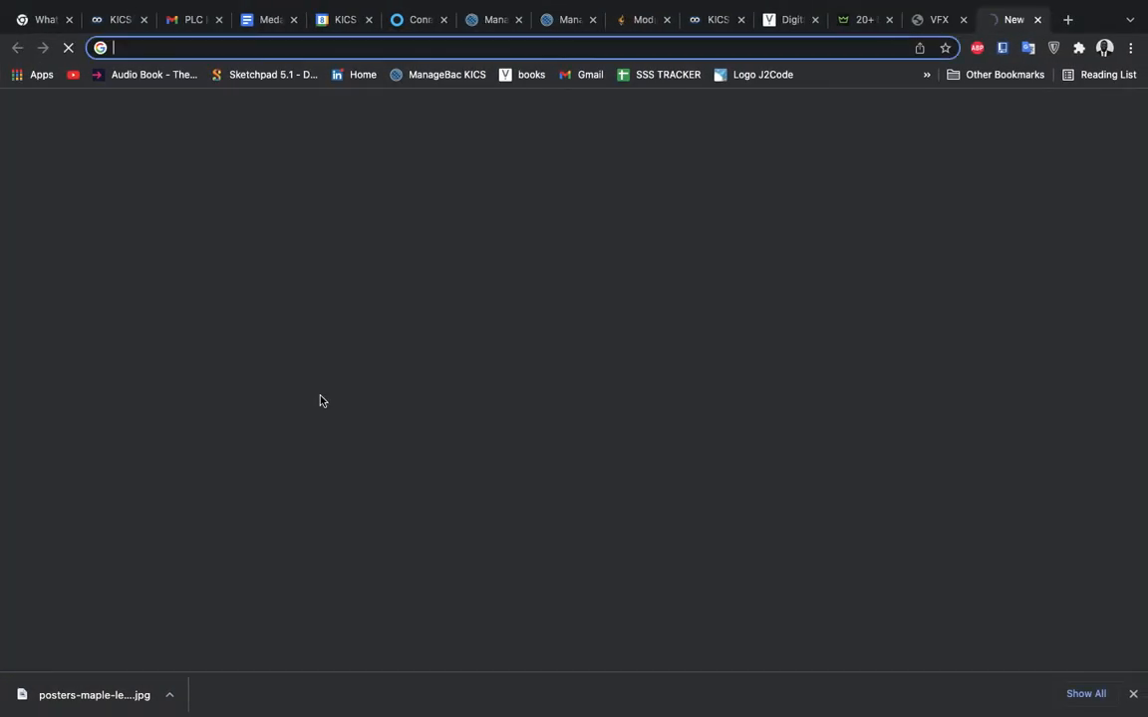
{"action": "type", "text": "palm"}
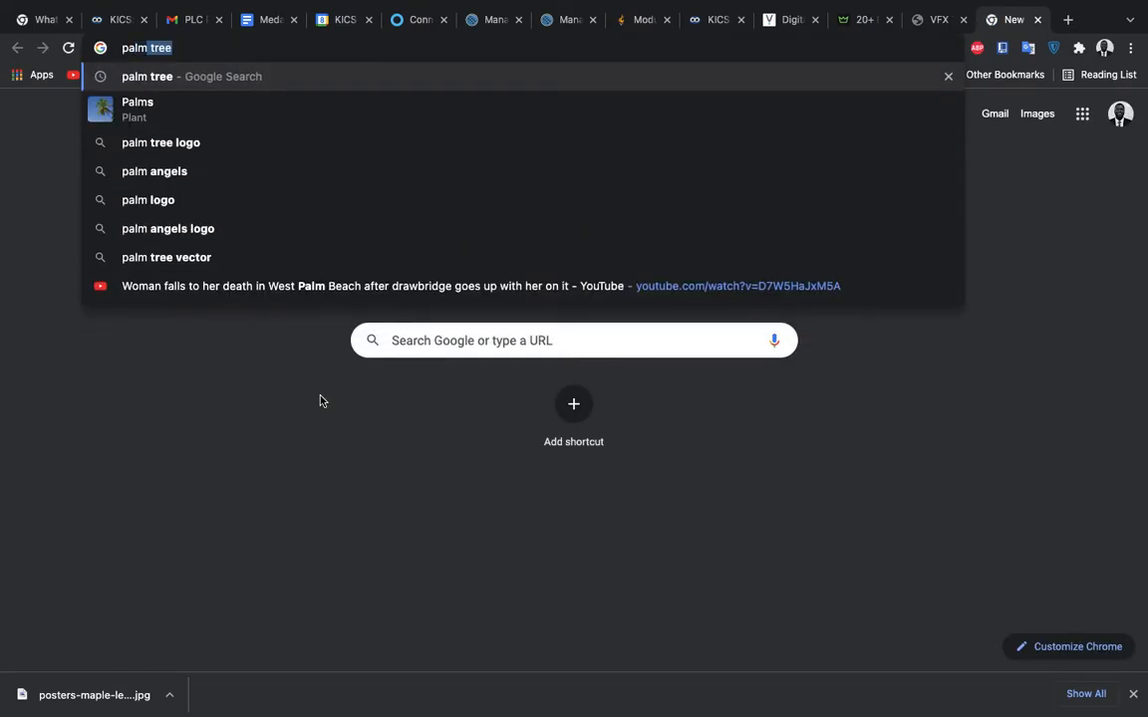
{"action": "key", "text": "Return"}
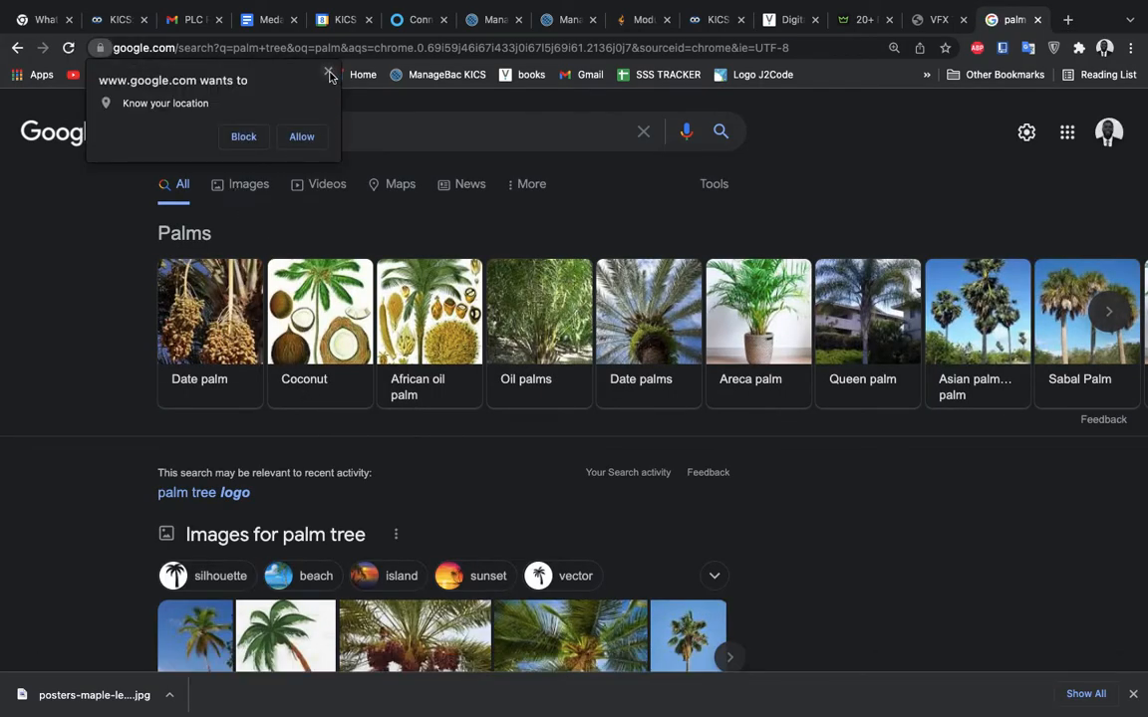
{"action": "left_click", "coordinate": [327, 75]}
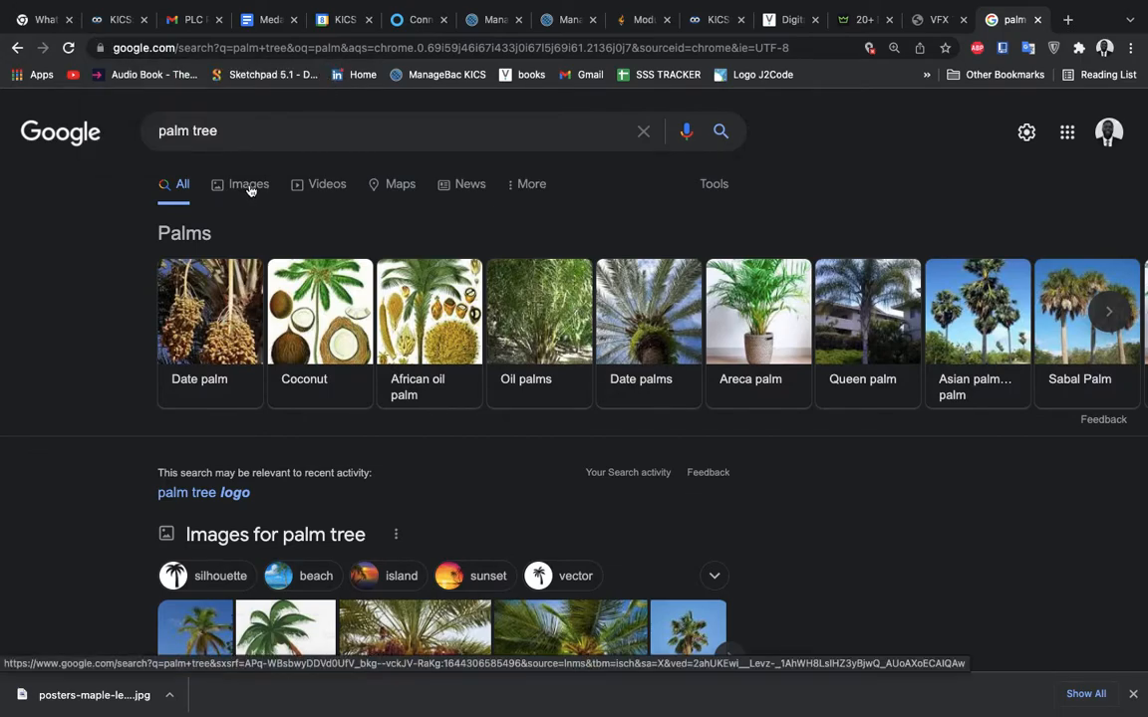
Step: Close the maple-leaf preview and expand the Krita window over the desktop
{"action": "key", "text": "ctrl+Left"}
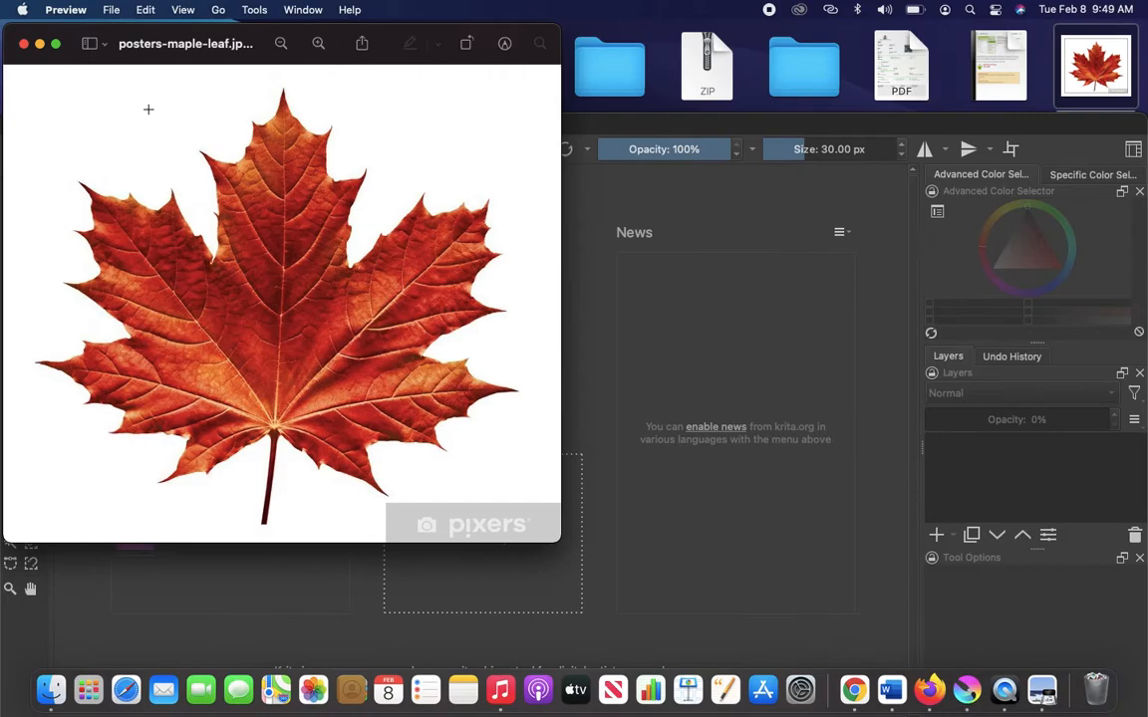
{"action": "left_click", "coordinate": [24, 44]}
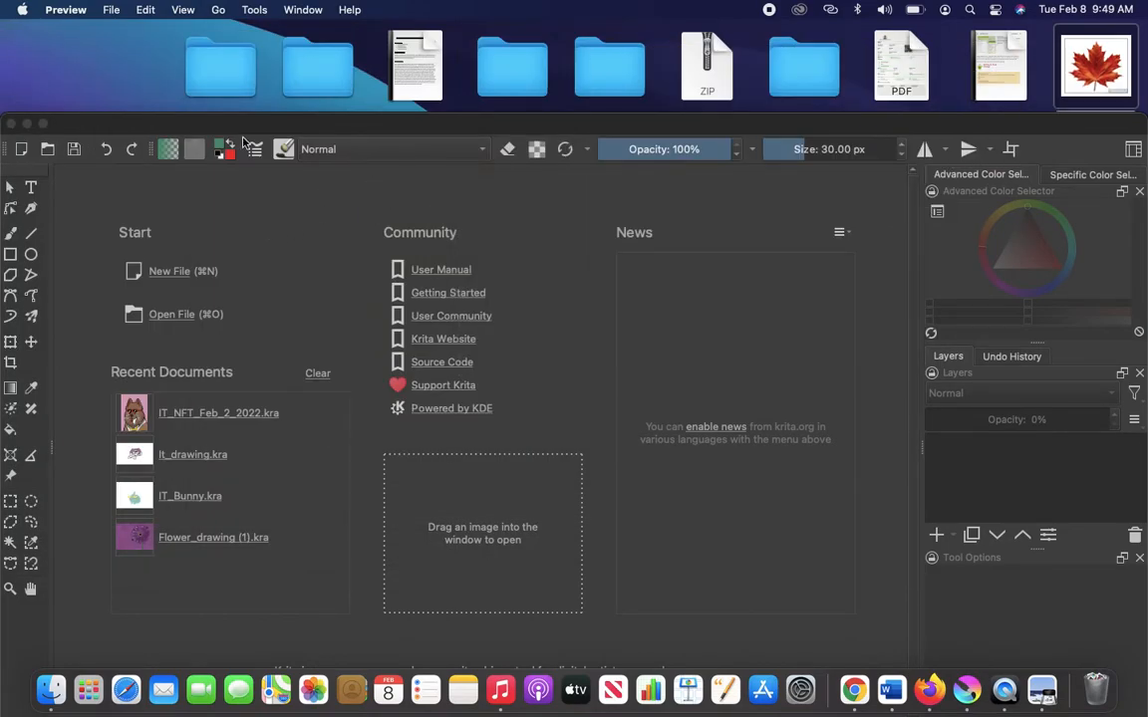
{"action": "double_click", "coordinate": [239, 127]}
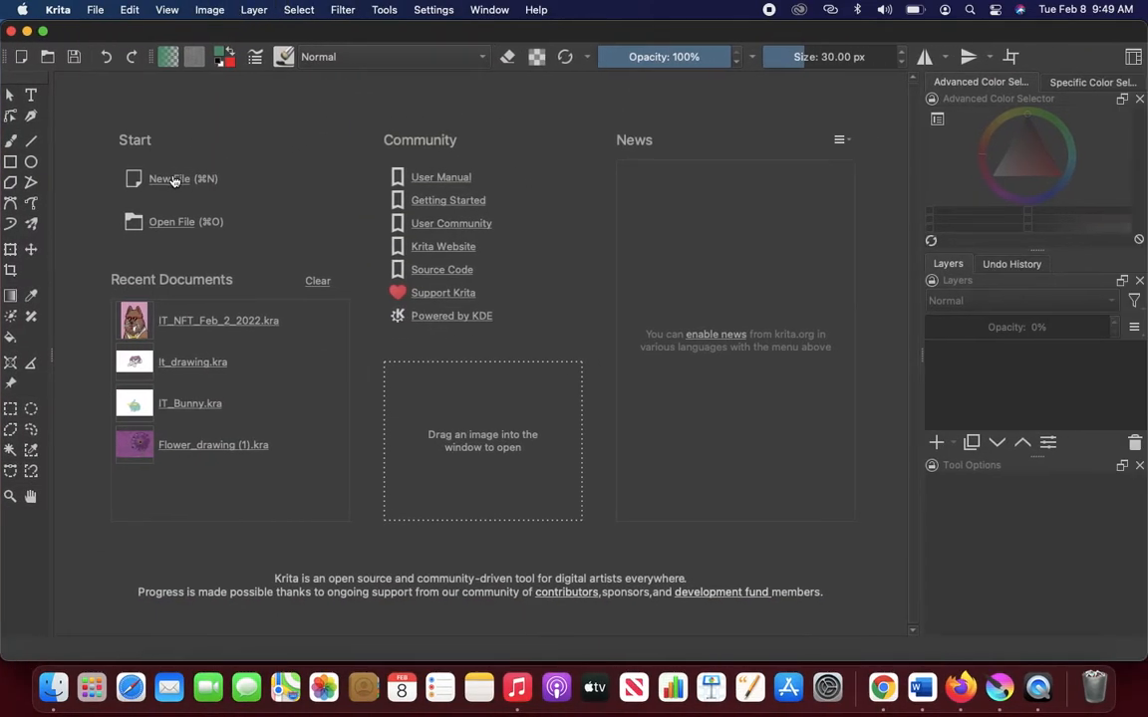
Step: Create a new document from the Design presentation A3 Landscape template
{"action": "left_click", "coordinate": [172, 180]}
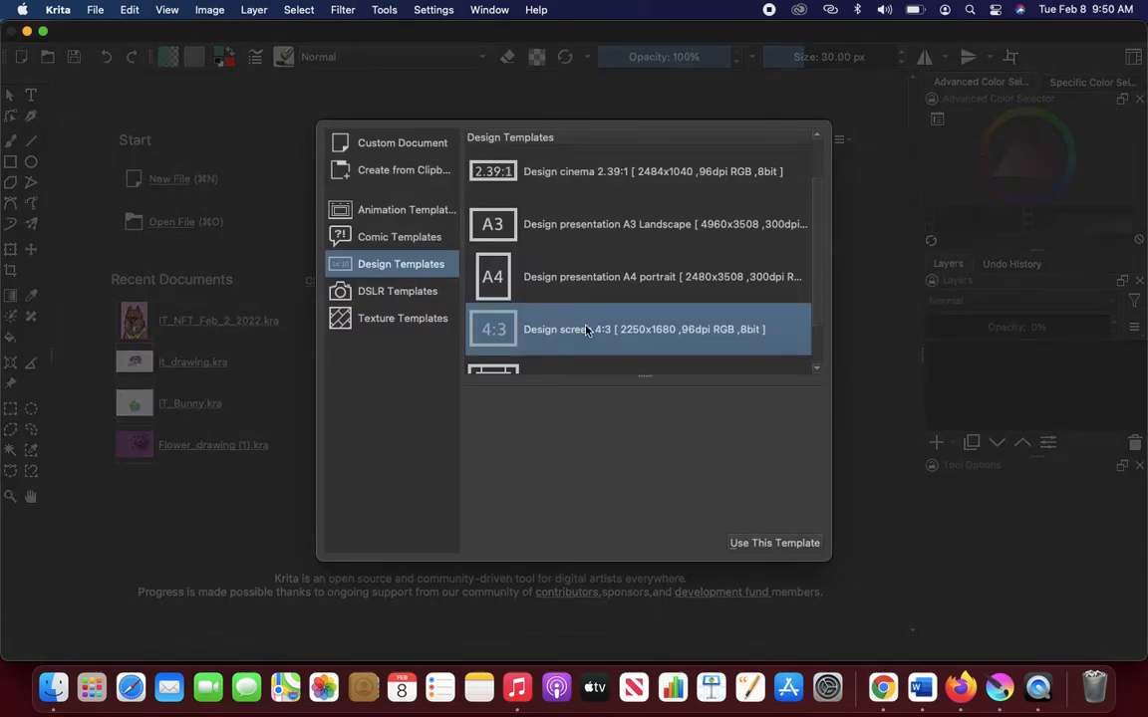
{"action": "scroll", "coordinate": [584, 328], "scroll_direction": "down", "scroll_amount": 2}
{"action": "scroll", "coordinate": [586, 330], "scroll_direction": "up", "scroll_amount": 2}
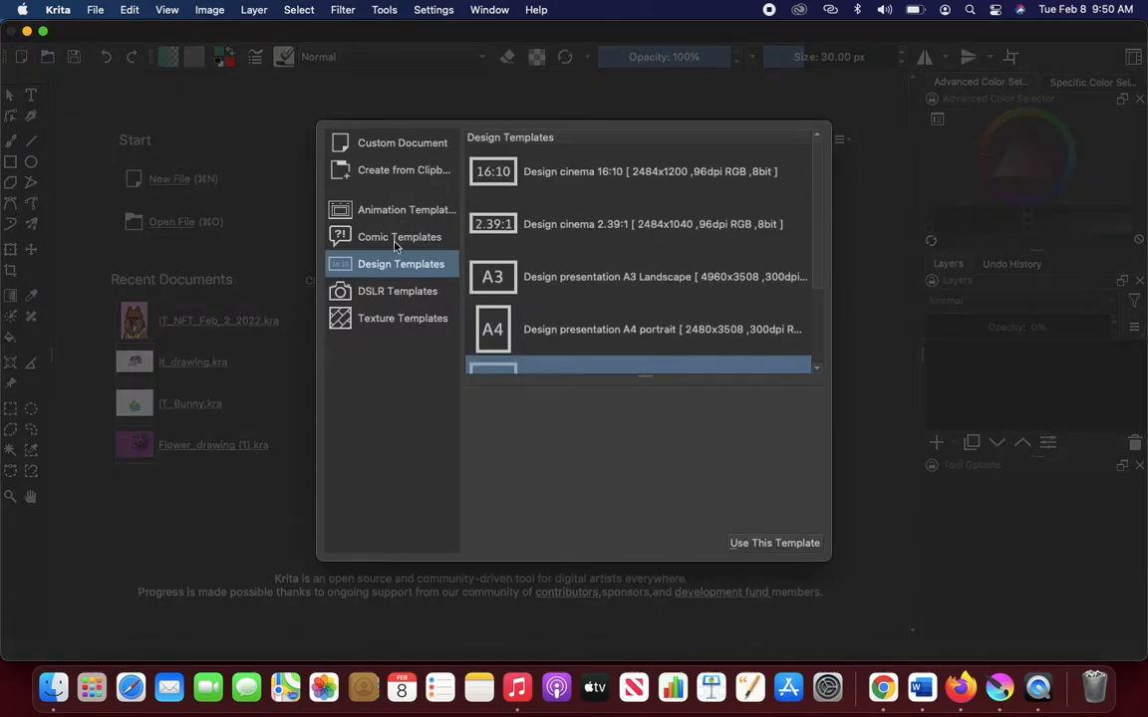
{"action": "scroll", "coordinate": [509, 300], "scroll_direction": "down", "scroll_amount": 2}
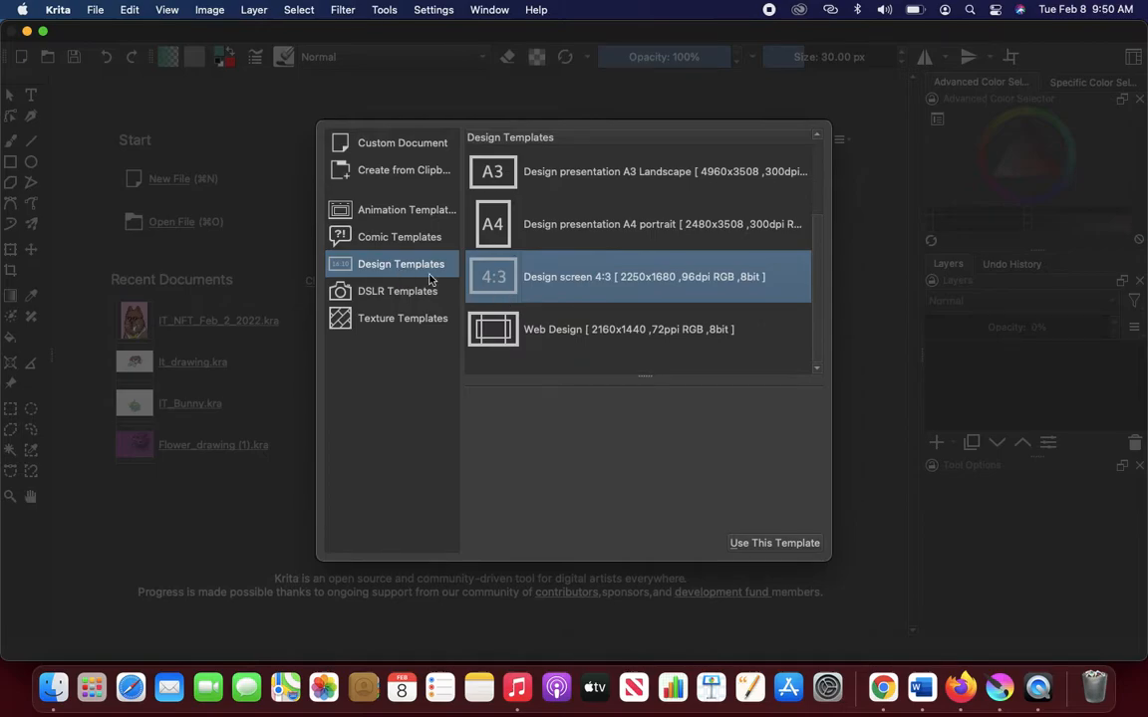
{"action": "scroll", "coordinate": [546, 315], "scroll_direction": "up", "scroll_amount": 1}
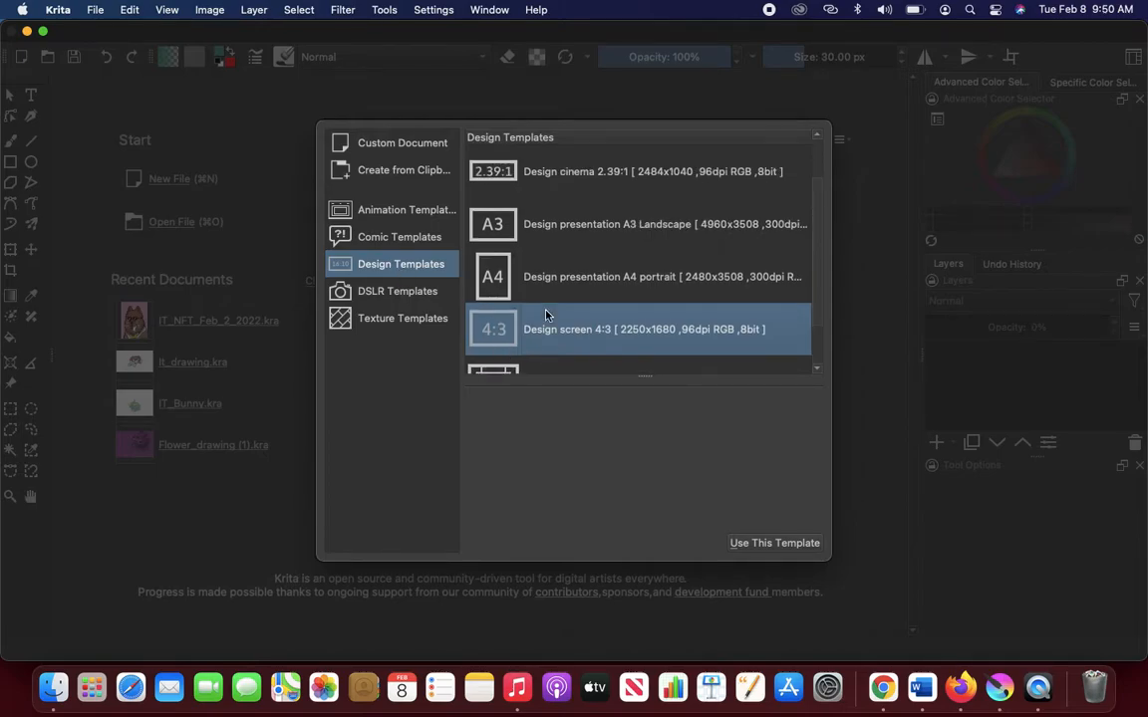
{"action": "left_click", "coordinate": [545, 237]}
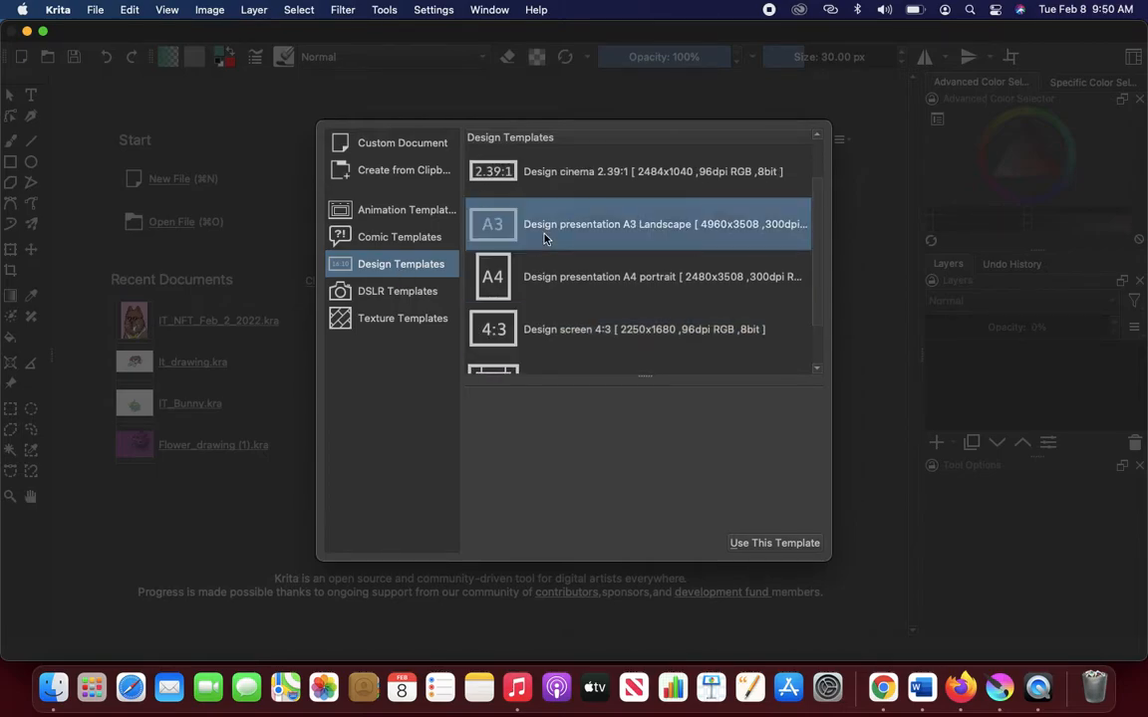
{"action": "left_click", "coordinate": [761, 543]}
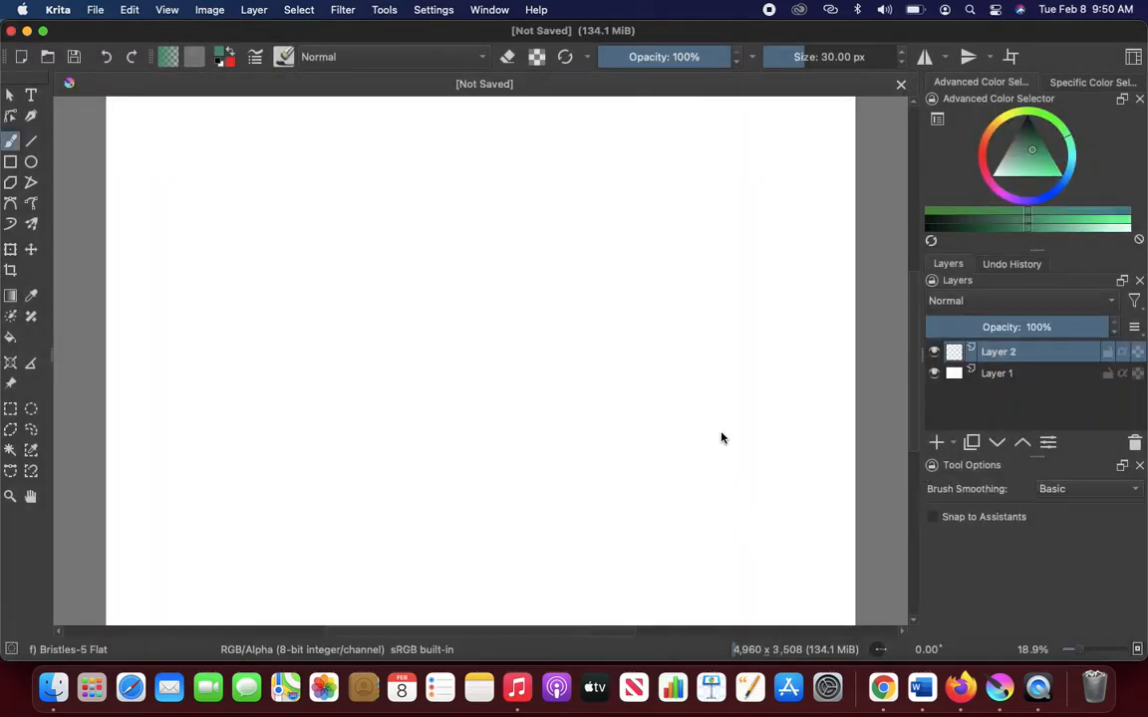
Step: Insert the posters-maple-leaf image from the desktop as a new layer and make the Krita window full screen
{"action": "left_click_drag", "start_coordinate": [890, 37], "coordinate": [846, 37]}
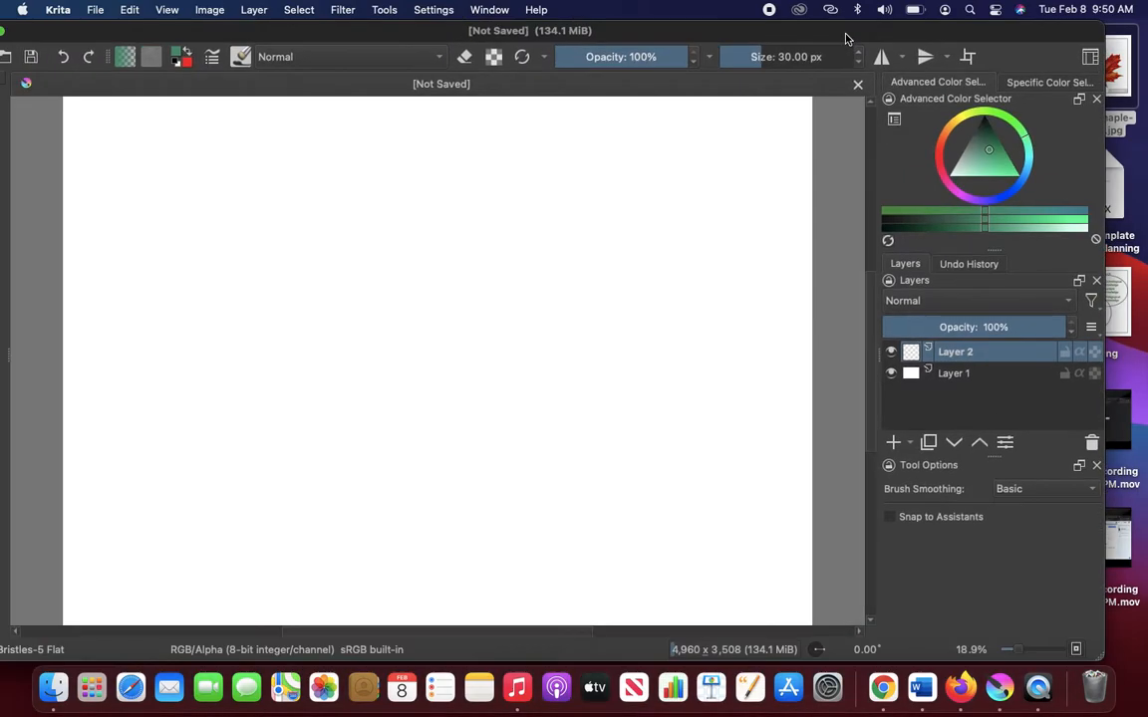
{"action": "left_click", "coordinate": [1117, 70]}
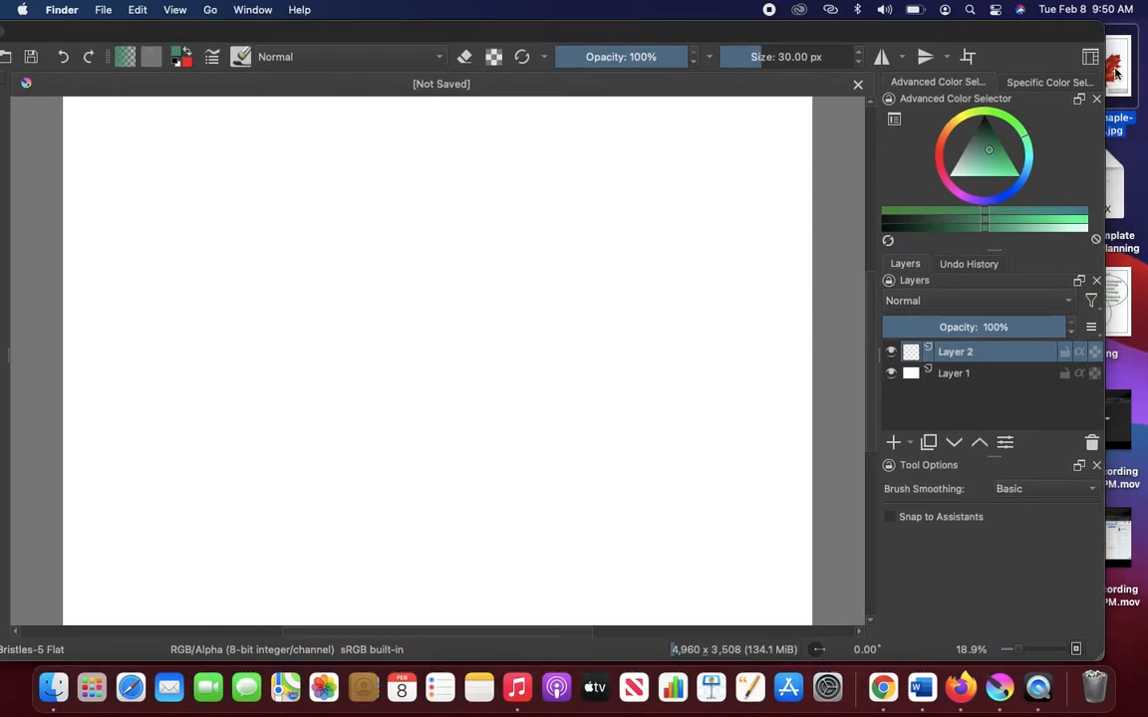
{"action": "left_click_drag", "start_coordinate": [1117, 70], "coordinate": [565, 277]}
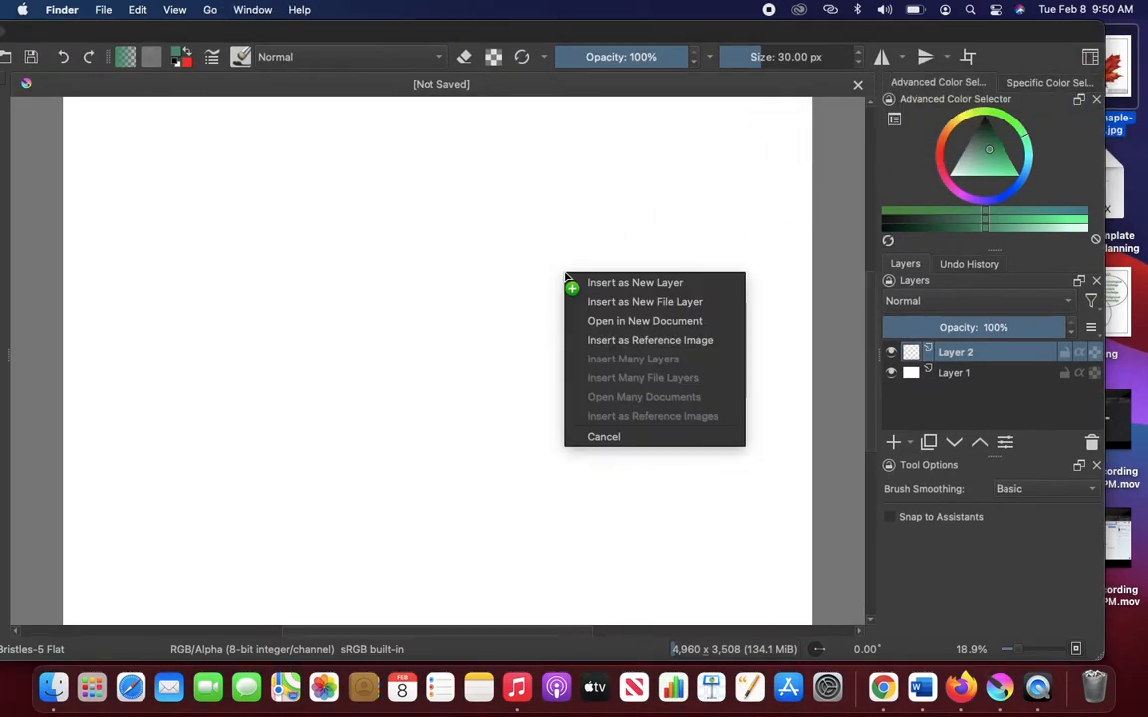
{"action": "left_click", "coordinate": [632, 283]}
{"action": "double_click", "coordinate": [659, 34]}
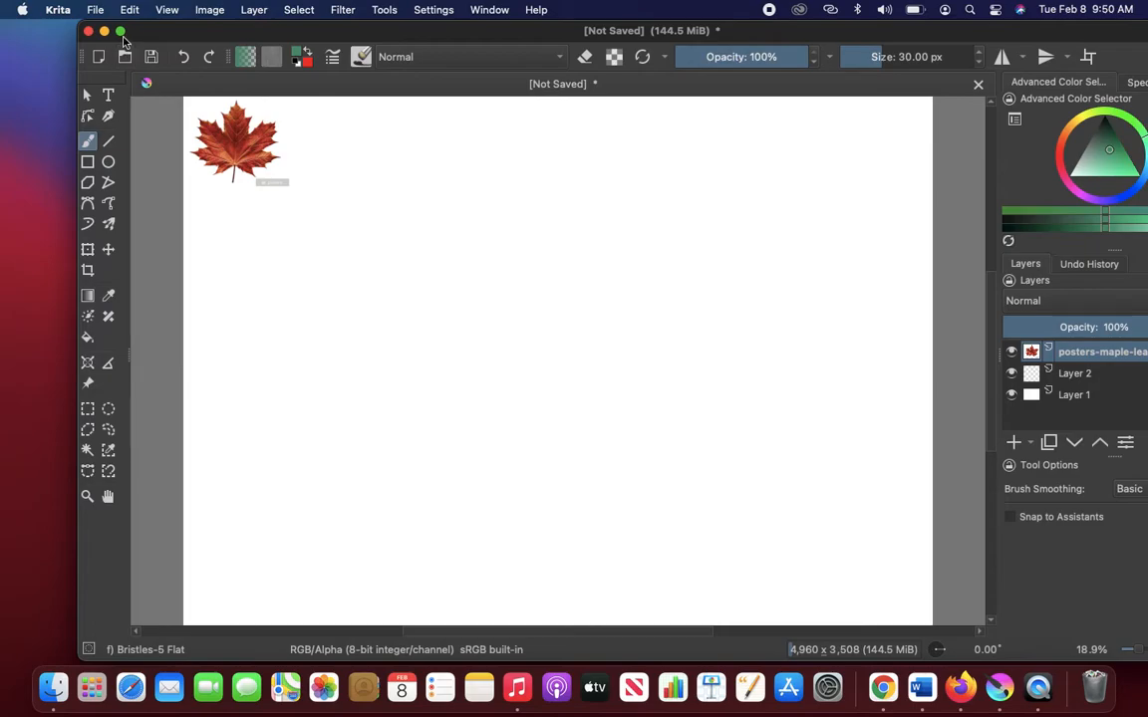
{"action": "left_click", "coordinate": [121, 32]}
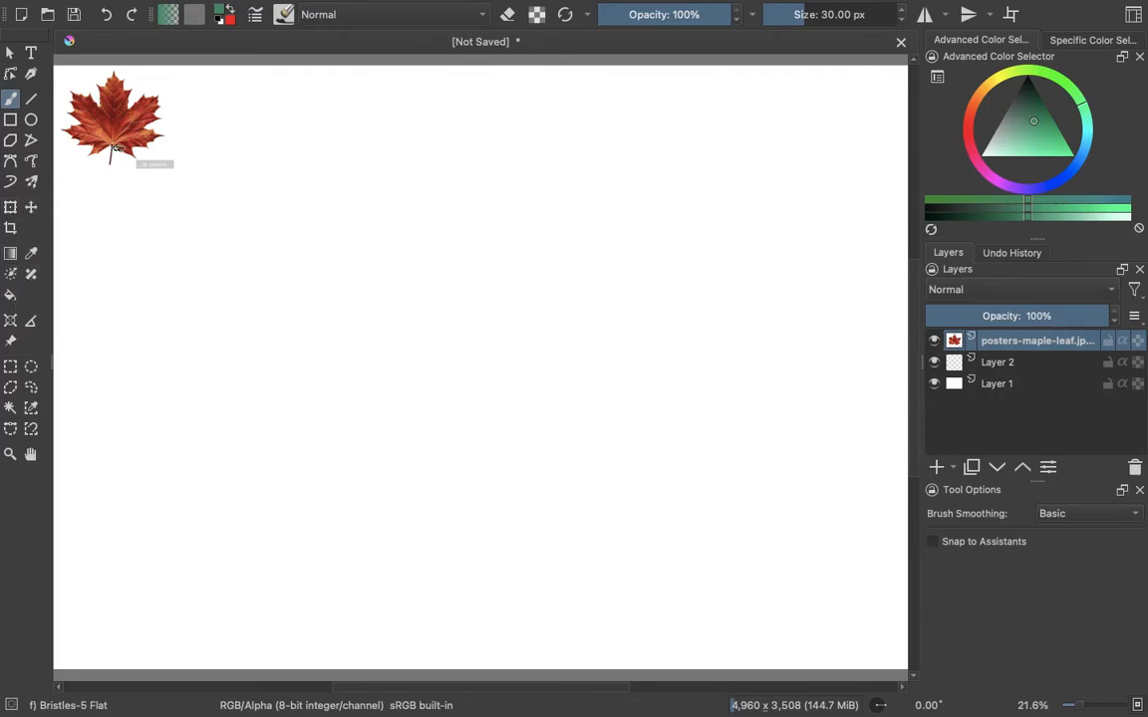
Step: Enlarge the maple-leaf image with the Transform tool until it spans most of the canvas height
{"action": "left_click", "coordinate": [11, 209]}
{"action": "left_click_drag", "start_coordinate": [173, 169], "coordinate": [732, 635]}
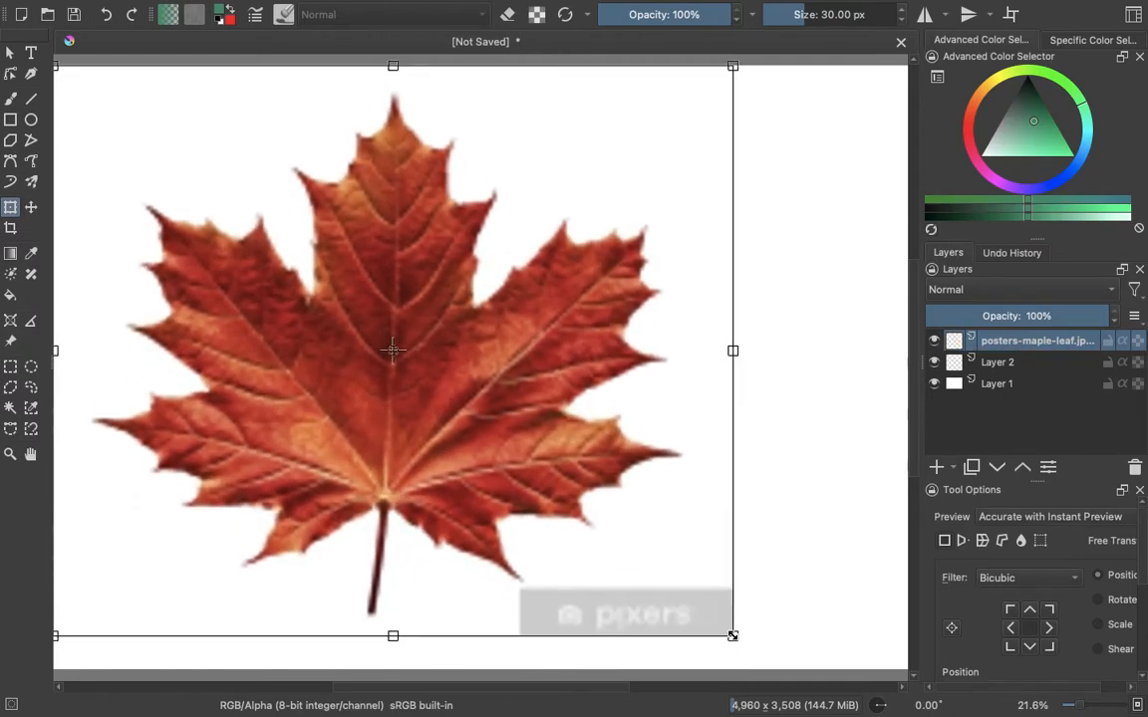
{"action": "key", "text": "Return"}
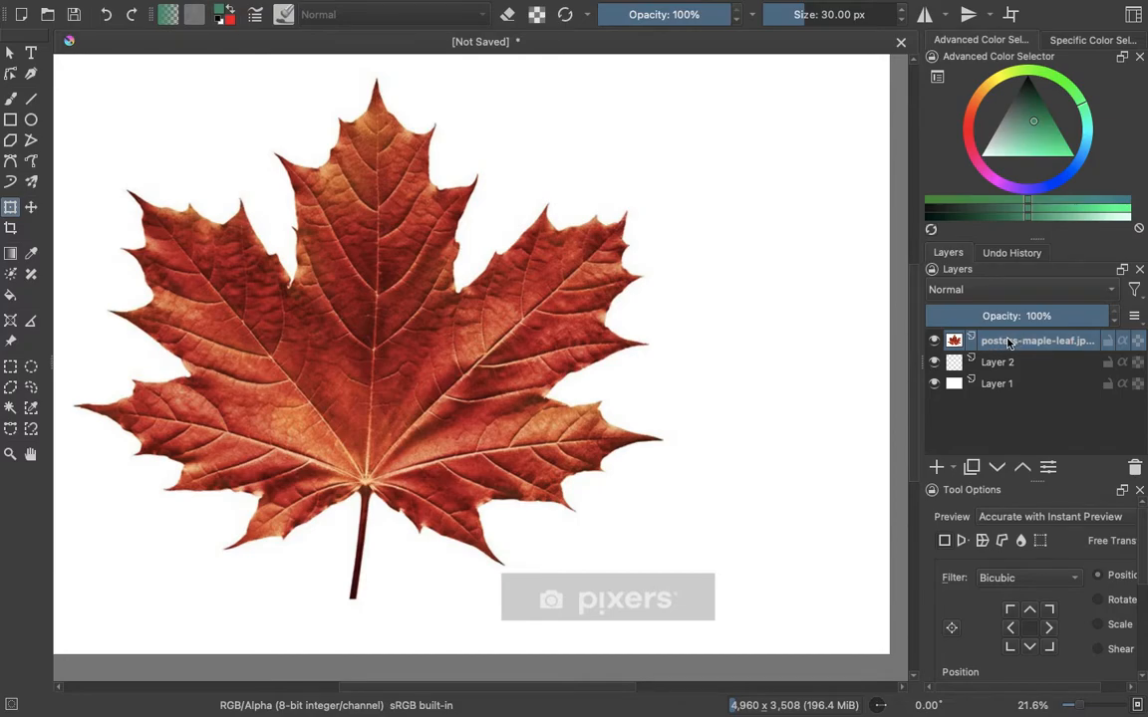
Step: Hide Layer 2, keep Layer 1 visible, and lock both of them along with the maple-leaf layer
{"action": "left_click", "coordinate": [934, 361]}
{"action": "left_click", "coordinate": [934, 384]}
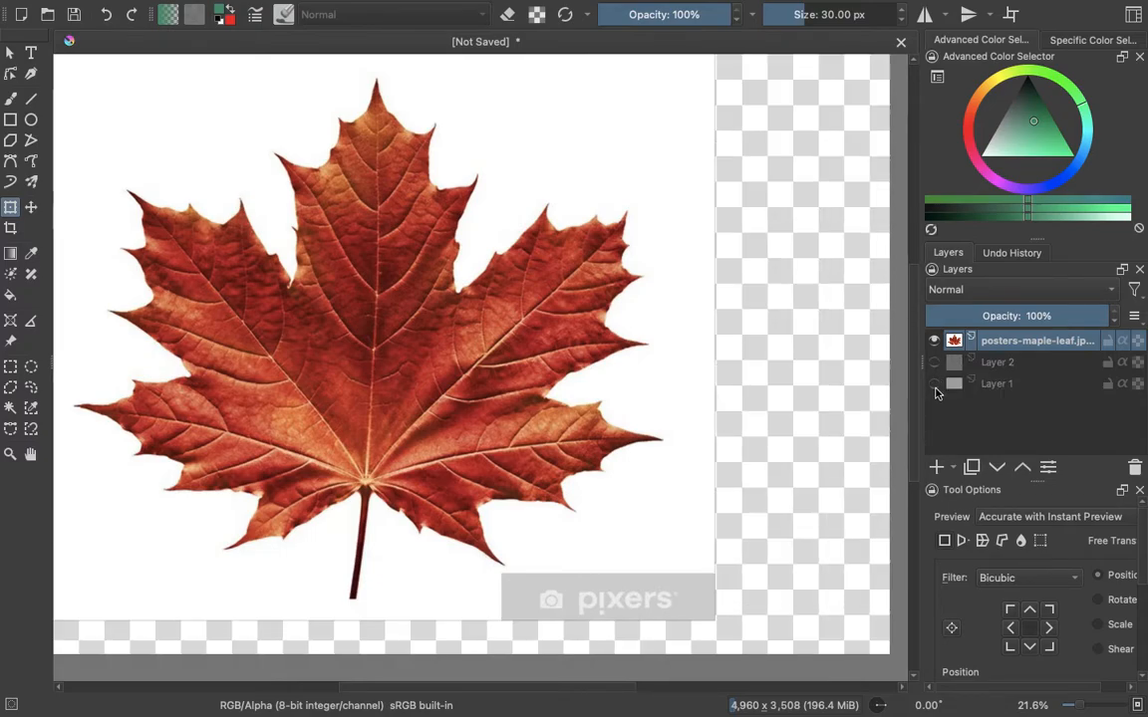
{"action": "left_click", "coordinate": [934, 384]}
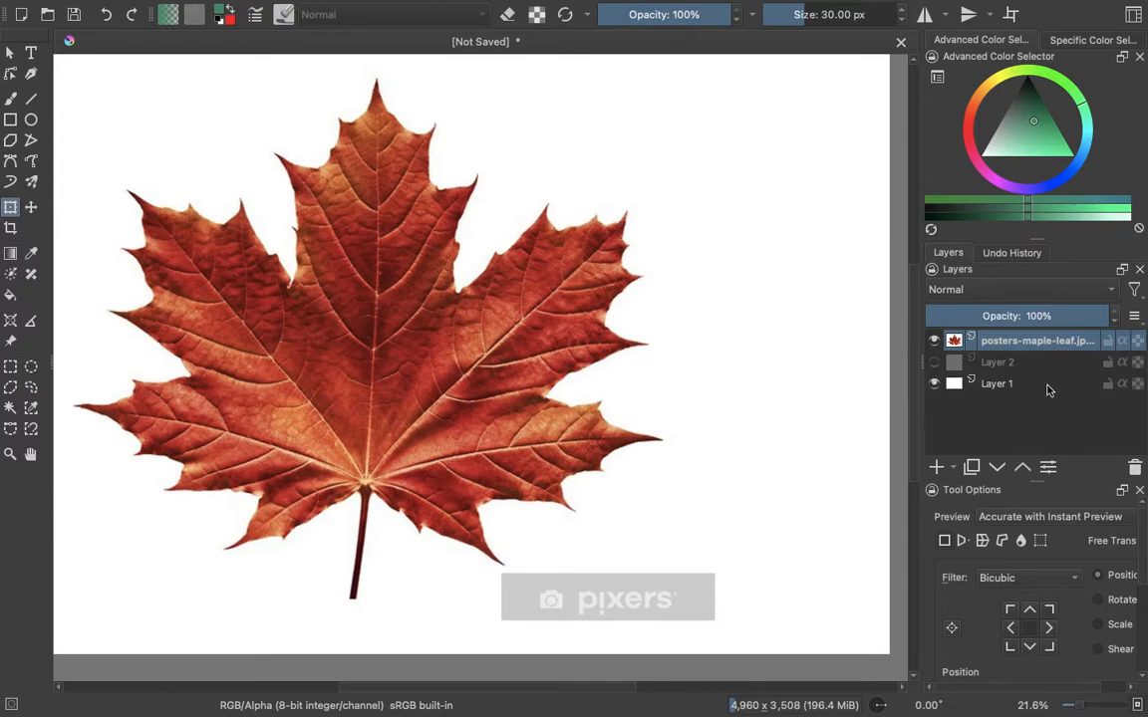
{"action": "left_click", "coordinate": [1109, 385]}
{"action": "left_click", "coordinate": [1108, 341]}
Step: Add a vector layer above the locked maple-leaf layer
{"action": "left_click", "coordinate": [10, 52]}
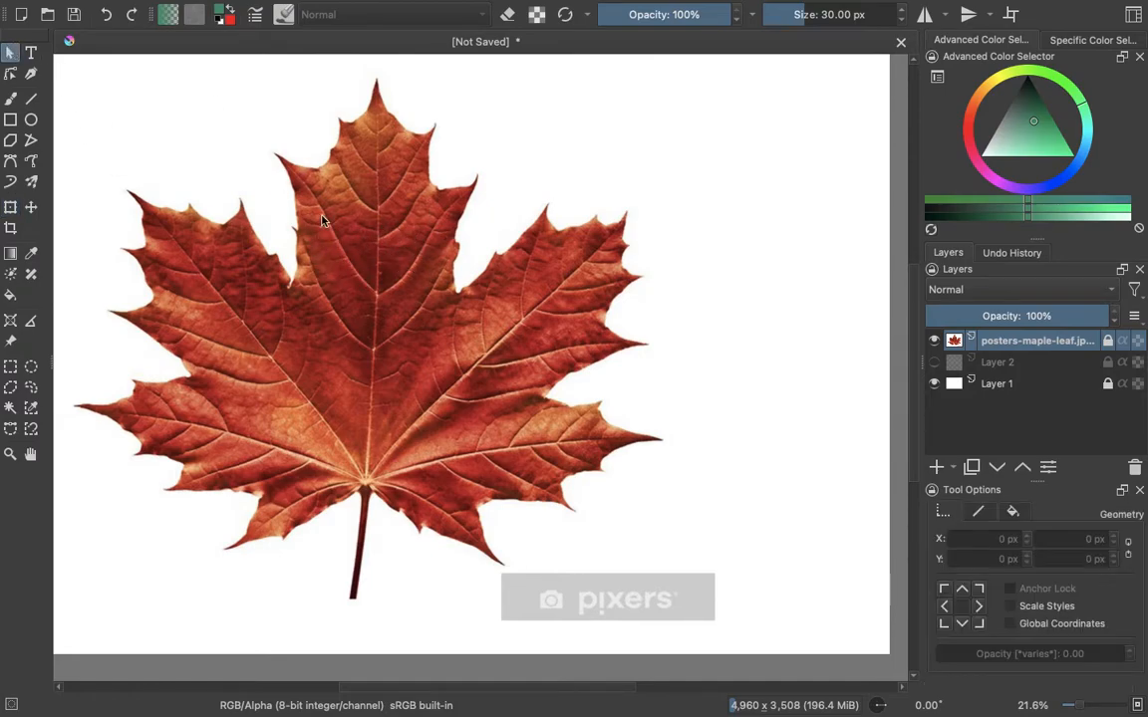
{"action": "left_click", "coordinate": [294, 237]}
{"action": "left_click", "coordinate": [954, 468]}
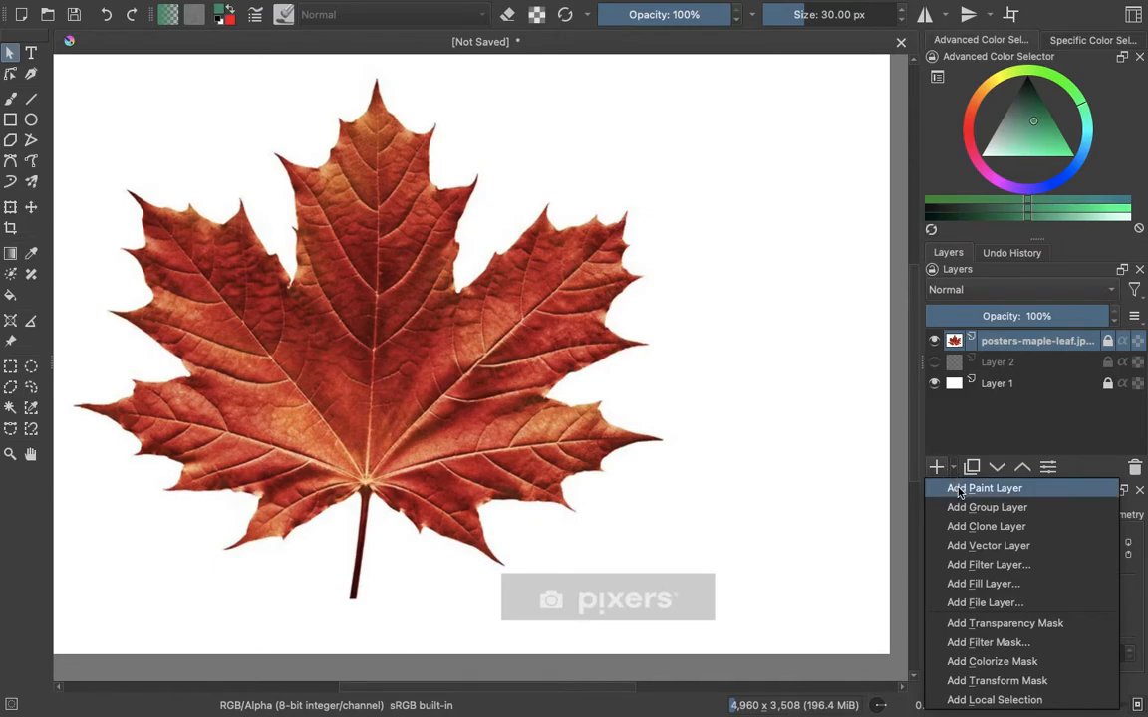
{"action": "left_click", "coordinate": [986, 545]}
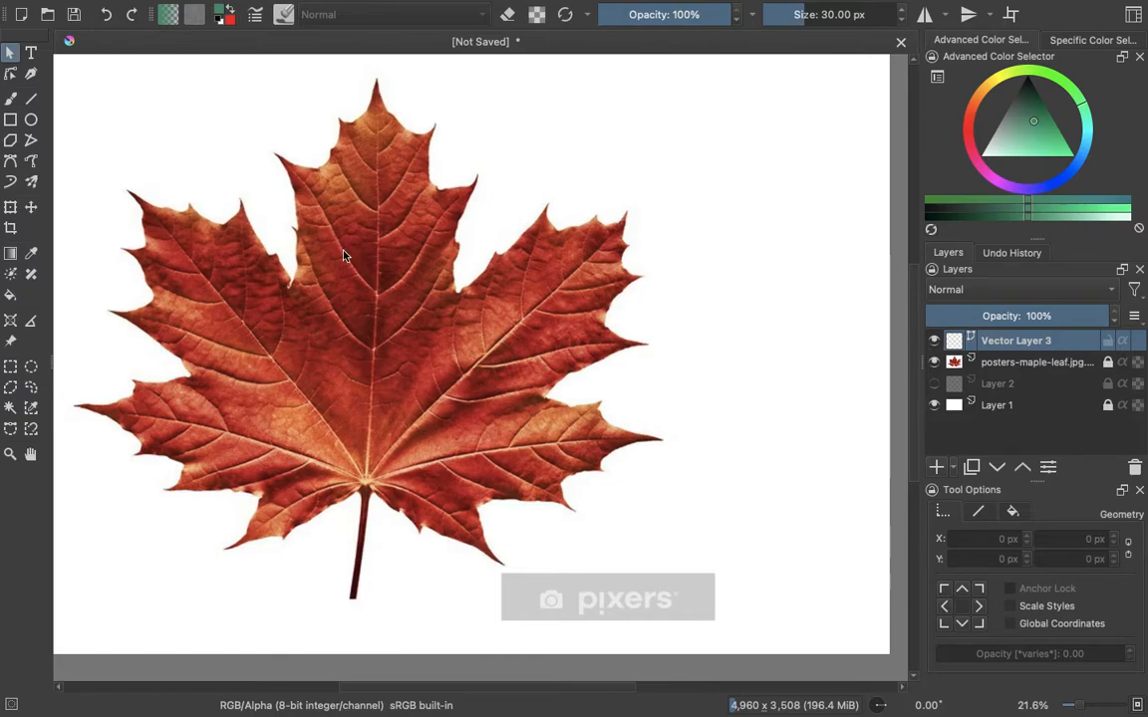
Step: Start a Bezier curve at the leaf's stem junction and trace around its small lower-left lobe
{"action": "left_click", "coordinate": [12, 162]}
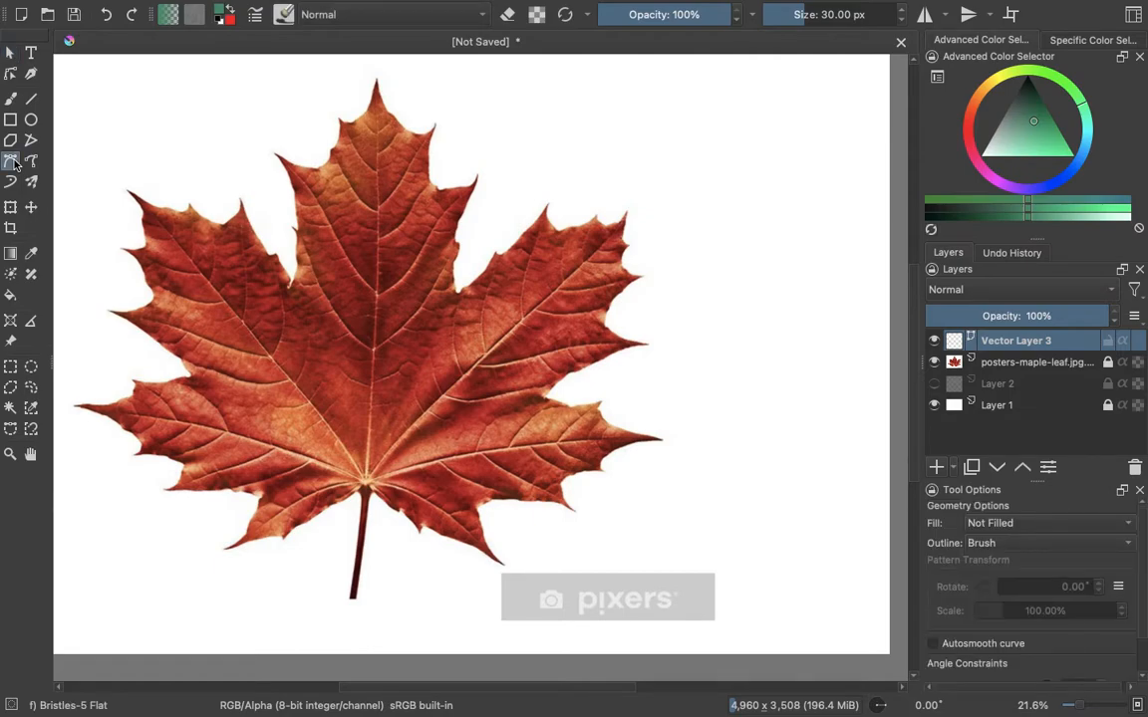
{"action": "left_click", "coordinate": [360, 493]}
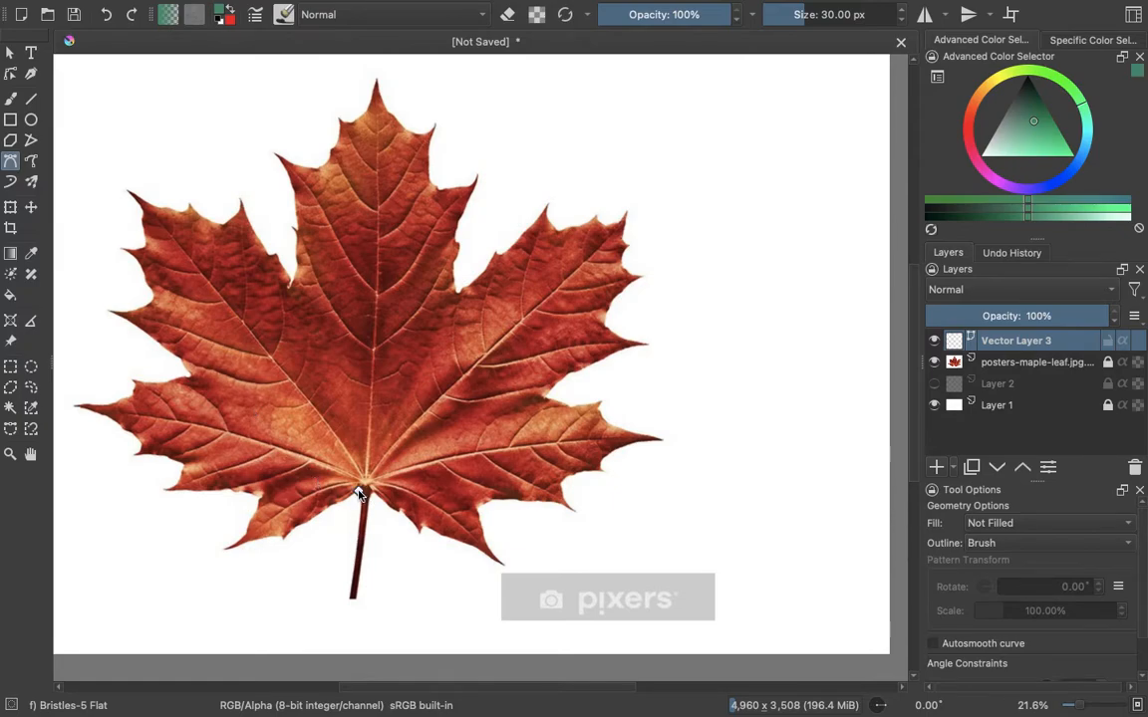
{"action": "left_click", "coordinate": [286, 539]}
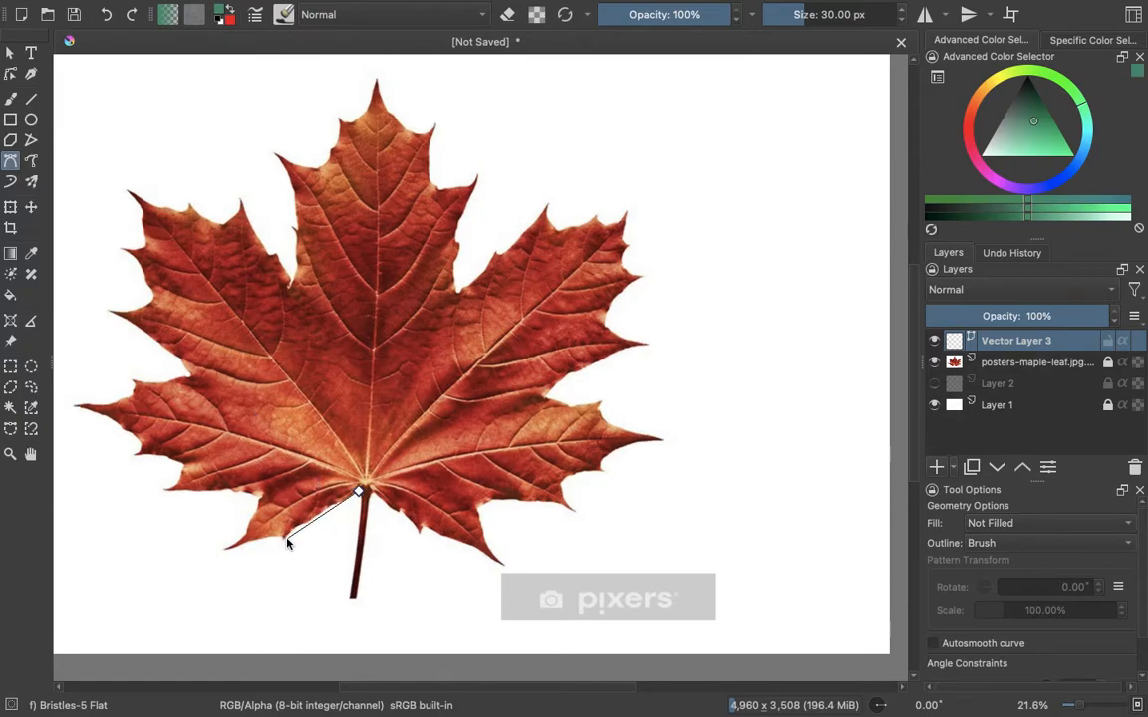
{"action": "left_click", "coordinate": [224, 550]}
{"action": "left_click", "coordinate": [262, 495]}
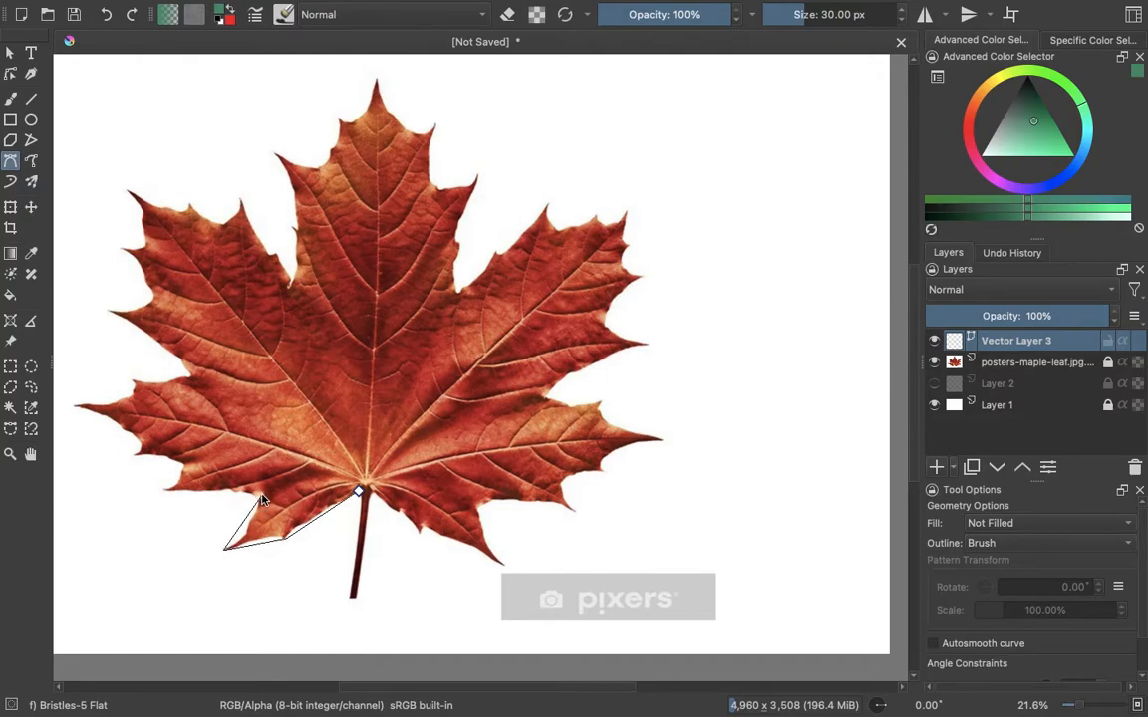
Step: Continue the Bezier outline around the leaf's left lobe, through its long pointed tip to the tooth above it
{"action": "left_click", "coordinate": [165, 493]}
{"action": "left_click", "coordinate": [182, 468]}
{"action": "left_click", "coordinate": [120, 427]}
{"action": "left_click", "coordinate": [78, 408]}
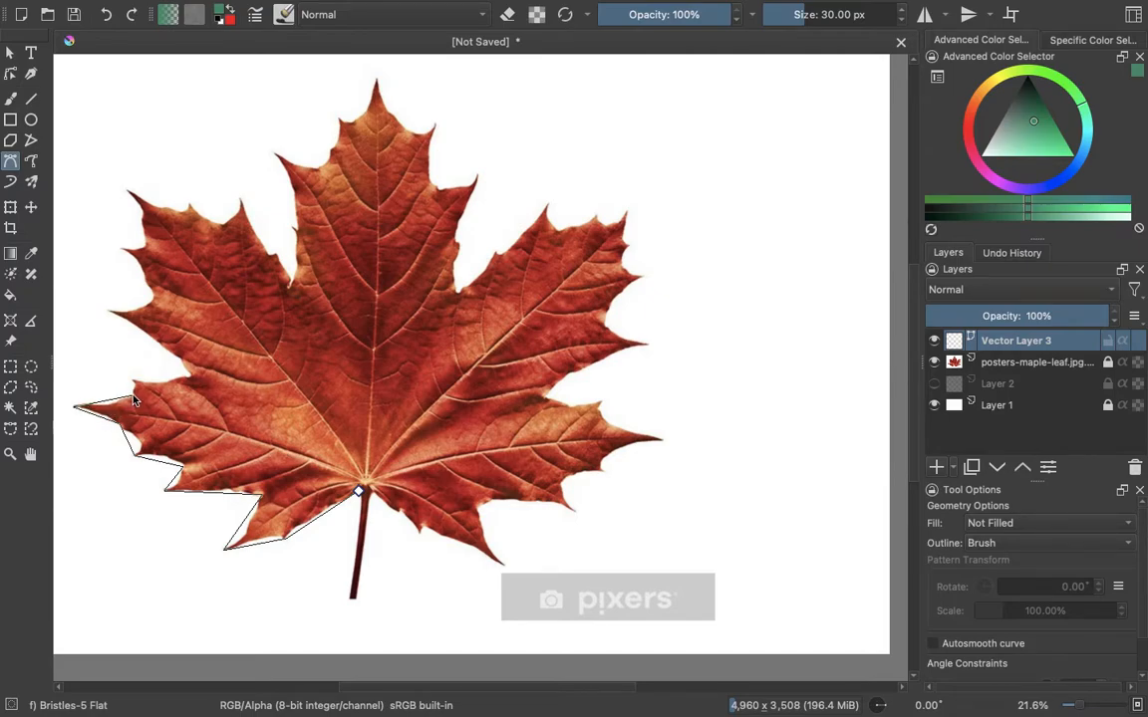
{"action": "left_click", "coordinate": [133, 386]}
Step: Trace the outline around the upper-left lobe, placing points at its teeth and the notches between them
{"action": "left_click", "coordinate": [108, 313]}
{"action": "left_click", "coordinate": [153, 300]}
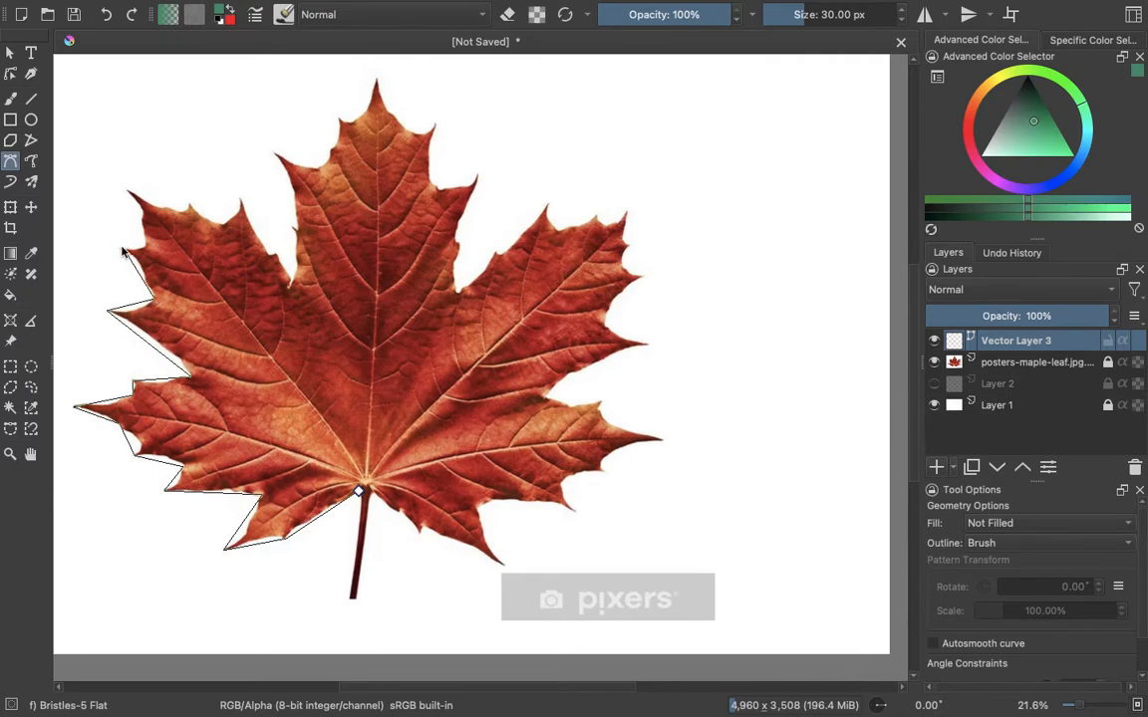
{"action": "left_click", "coordinate": [121, 247]}
{"action": "left_click", "coordinate": [128, 192]}
{"action": "left_click", "coordinate": [190, 208]}
{"action": "left_click", "coordinate": [240, 201]}
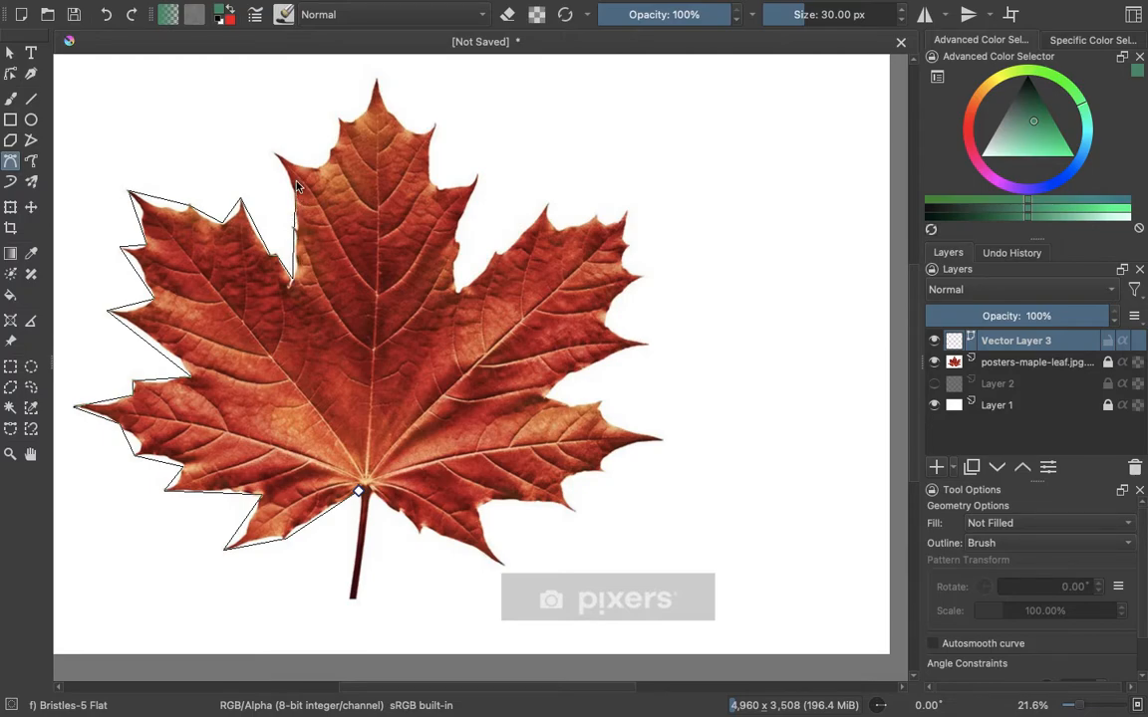
Step: Trace the outline around the central top lobe, over its peak and down its right edge
{"action": "left_click", "coordinate": [278, 156]}
{"action": "left_click", "coordinate": [320, 169]}
{"action": "left_click", "coordinate": [340, 119]}
{"action": "left_click", "coordinate": [375, 81]}
{"action": "left_click", "coordinate": [400, 126]}
{"action": "left_click", "coordinate": [434, 129]}
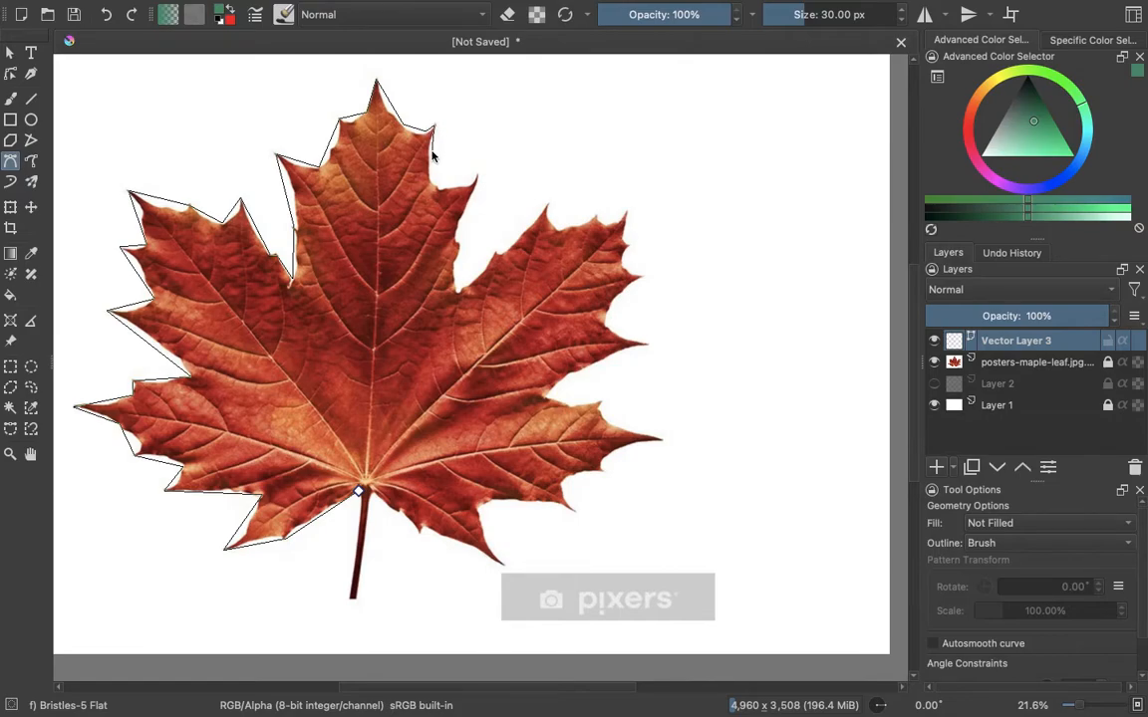
{"action": "left_click", "coordinate": [436, 185]}
Step: Trace the outline around the upper-right lobe's teeth and down to the notch above the right lobe
{"action": "left_click", "coordinate": [547, 207]}
{"action": "left_click", "coordinate": [560, 228]}
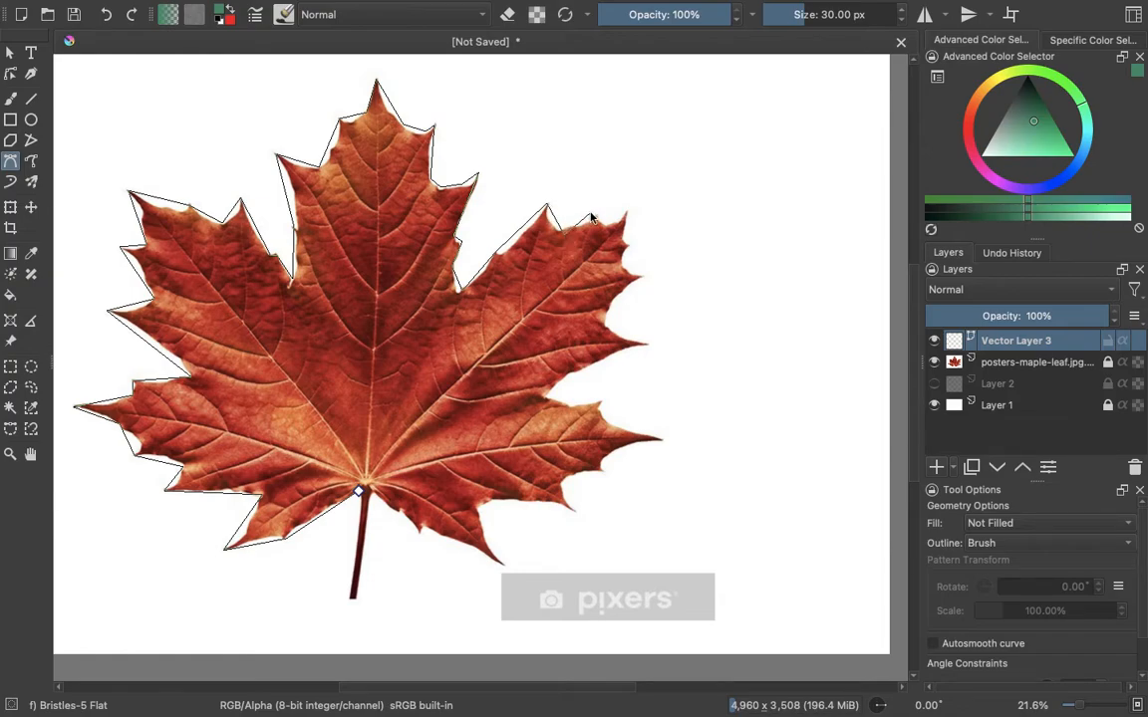
{"action": "left_click", "coordinate": [595, 213]}
{"action": "left_click", "coordinate": [610, 222]}
{"action": "left_click", "coordinate": [626, 210]}
{"action": "left_click", "coordinate": [625, 267]}
{"action": "left_click", "coordinate": [644, 277]}
{"action": "left_click", "coordinate": [608, 322]}
{"action": "left_click", "coordinate": [647, 344]}
{"action": "left_click", "coordinate": [550, 397]}
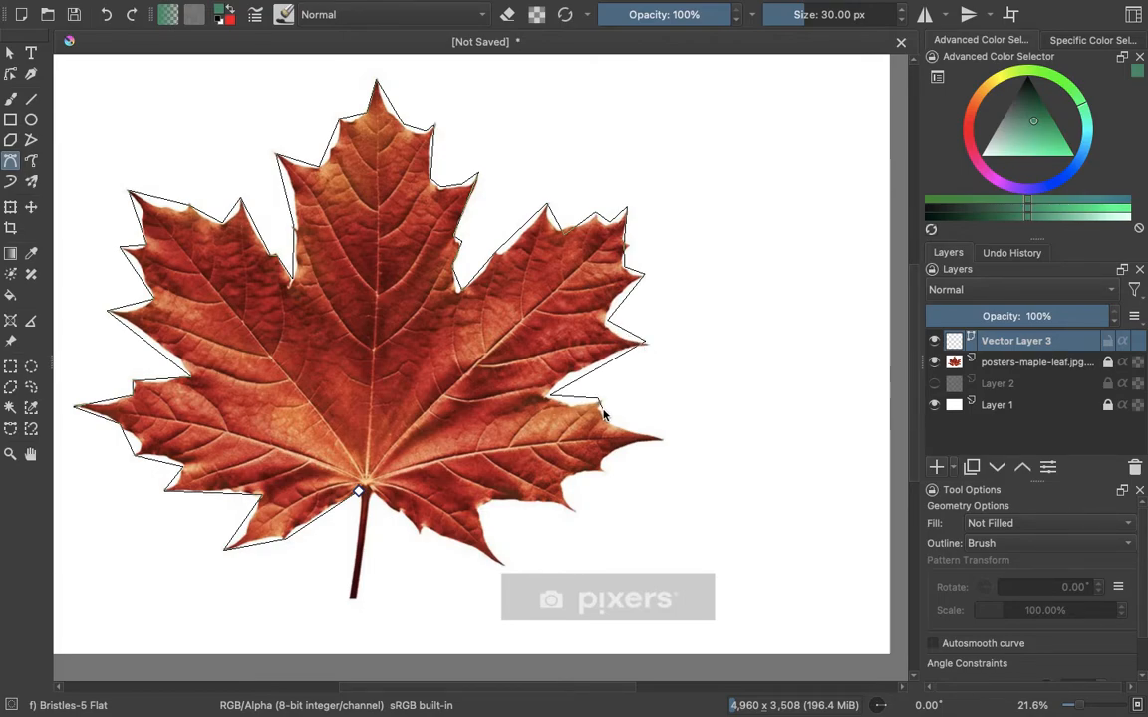
Step: Trace the outline around the right lobe, past its pointed tip to the tooth on its lower edge
{"action": "left_click", "coordinate": [600, 399]}
{"action": "left_click", "coordinate": [602, 466]}
{"action": "left_click", "coordinate": [565, 492]}
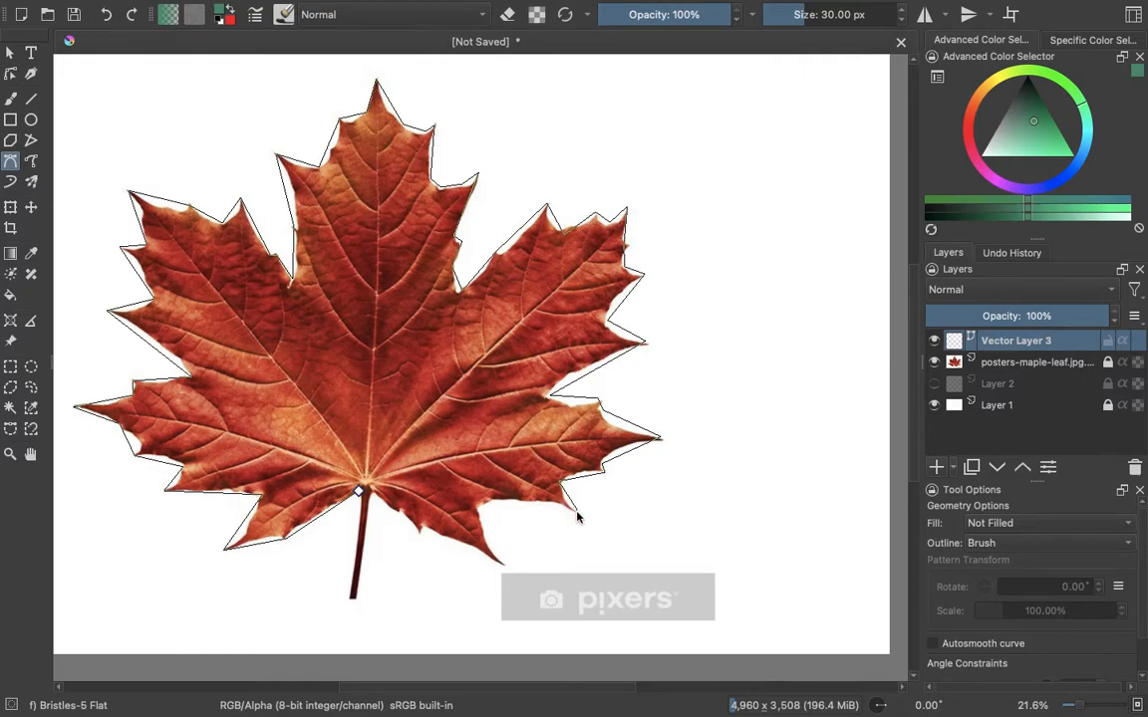
{"action": "left_click", "coordinate": [576, 511]}
Step: Trace the small lower-right lobe and the stem, and close the outline at its starting point
{"action": "left_click", "coordinate": [482, 507]}
{"action": "left_click", "coordinate": [502, 564]}
{"action": "left_click", "coordinate": [420, 530]}
{"action": "left_click", "coordinate": [374, 493]}
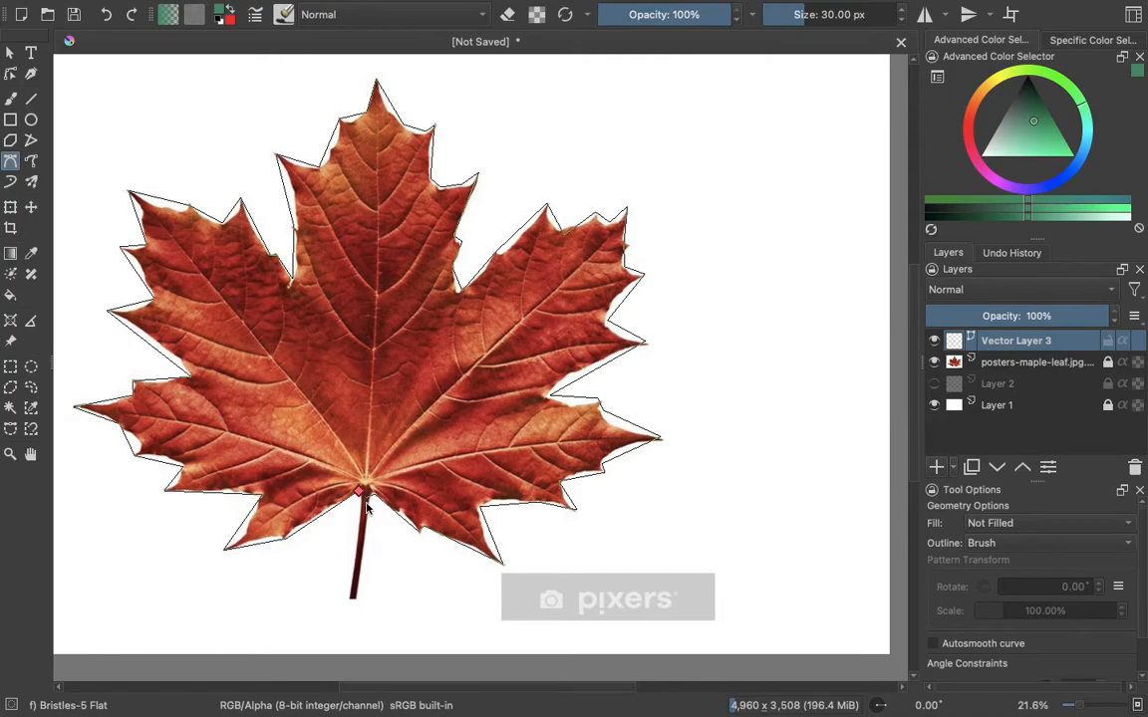
{"action": "left_click", "coordinate": [350, 601]}
{"action": "left_click", "coordinate": [359, 495]}
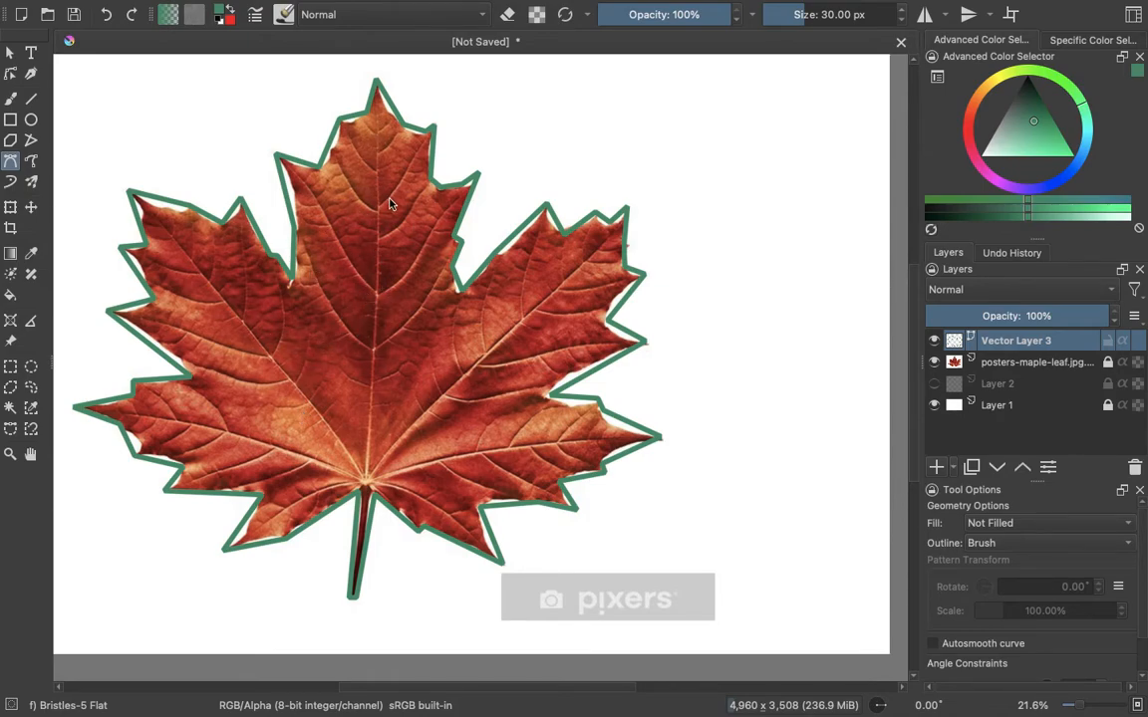
Step: With the Edit Shapes tool, add points along the upper-left lobe's top edge and move them onto the leaf's contour
{"action": "left_click", "coordinate": [11, 75]}
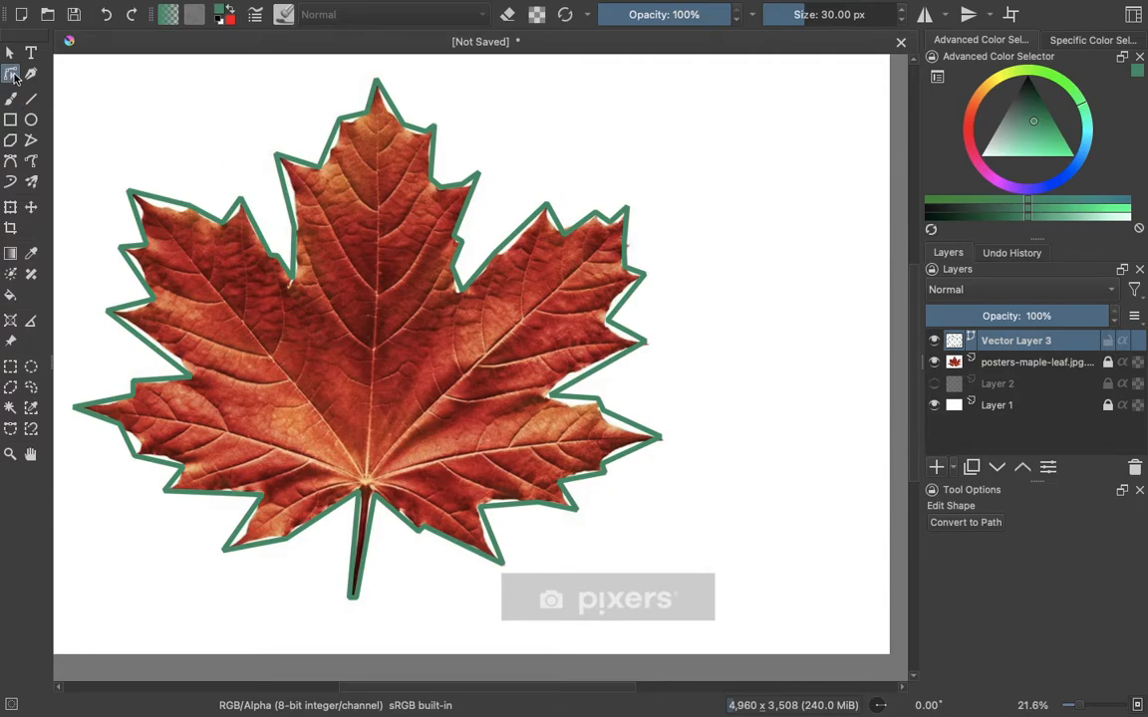
{"action": "left_click", "coordinate": [171, 203]}
{"action": "left_click", "coordinate": [167, 203]}
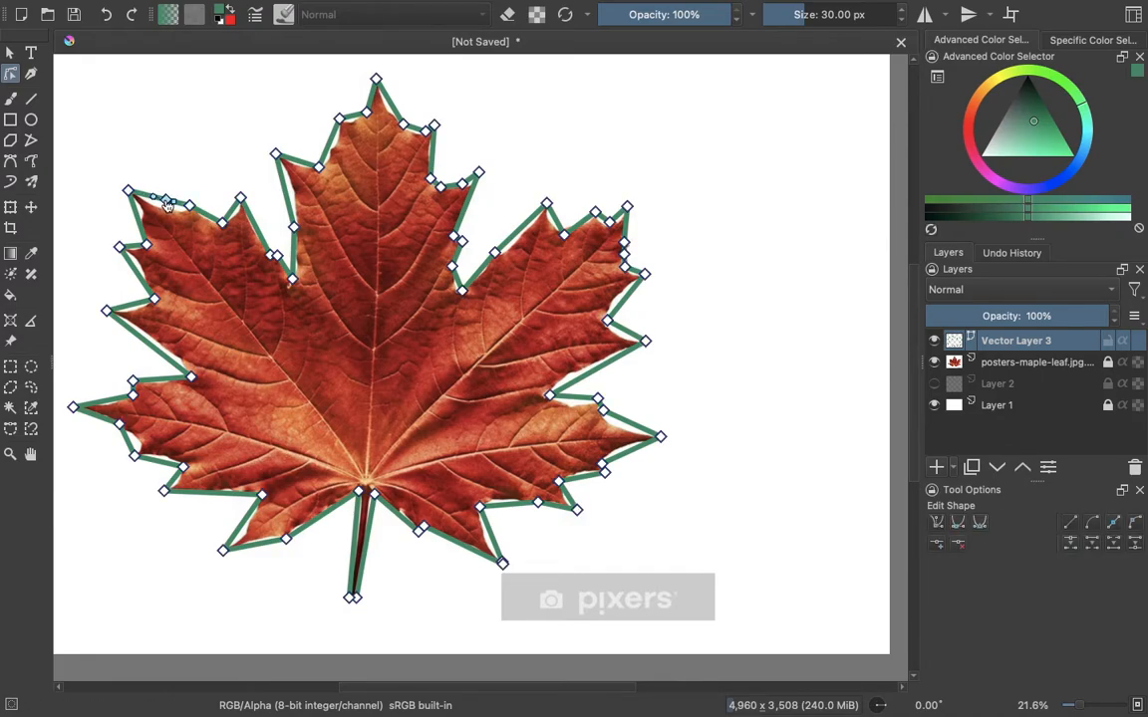
{"action": "double_click", "coordinate": [167, 202]}
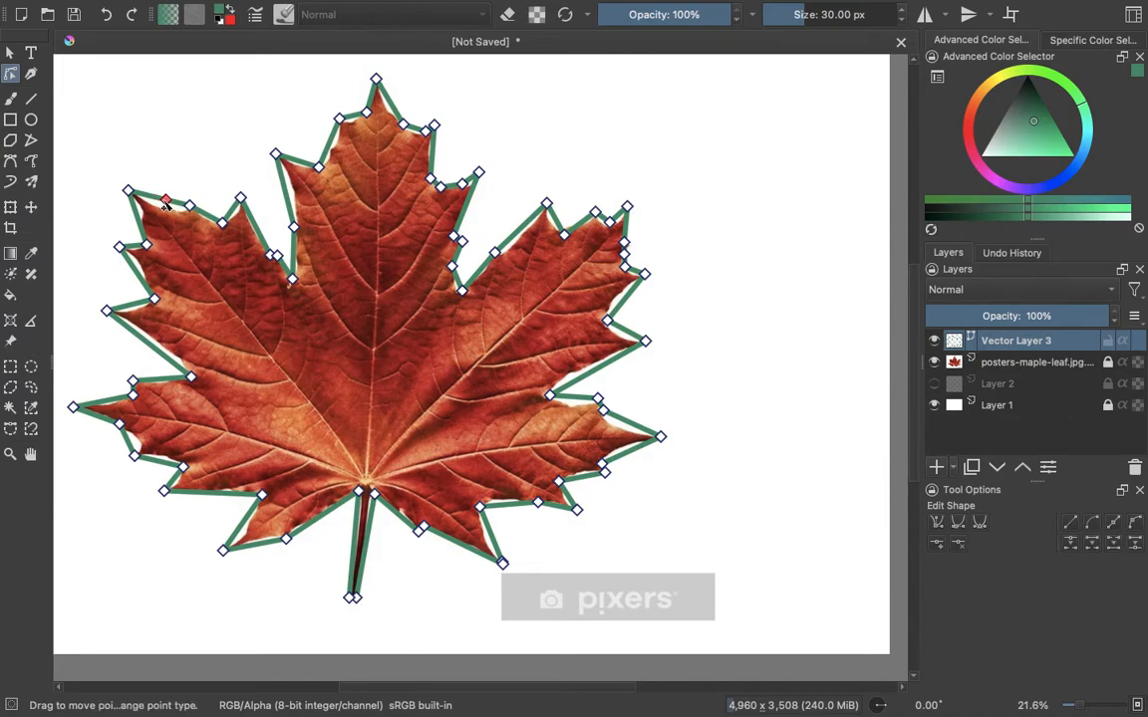
{"action": "left_click_drag", "start_coordinate": [166, 204], "coordinate": [165, 209]}
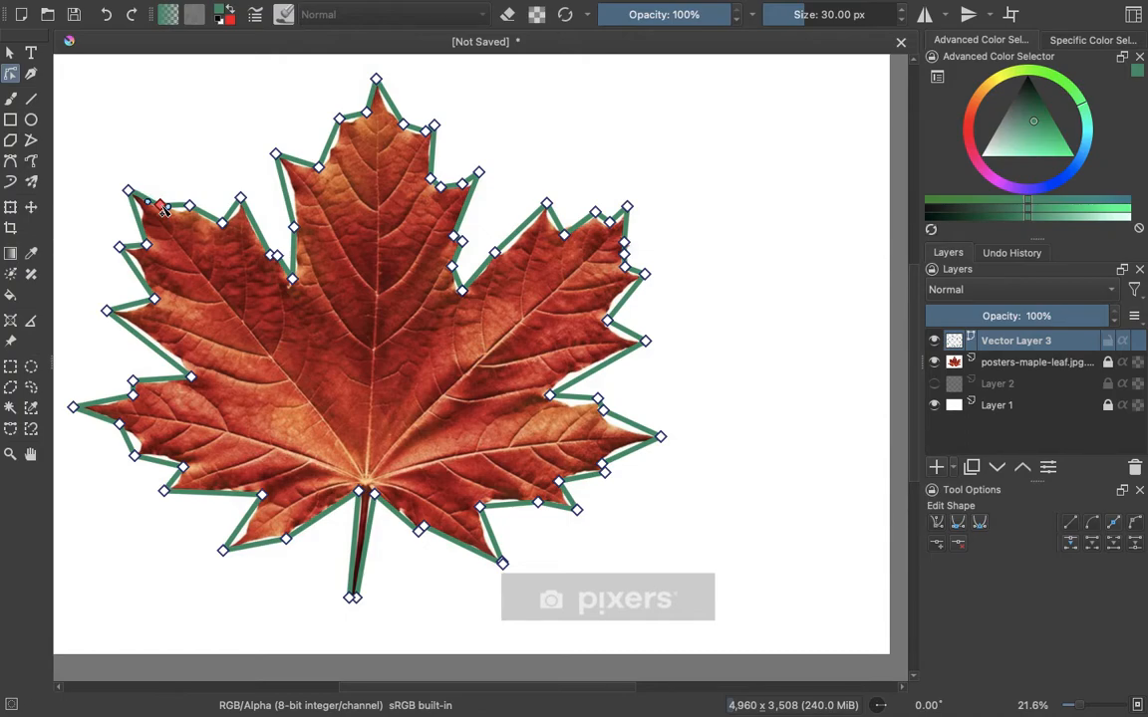
{"action": "left_click", "coordinate": [190, 206]}
{"action": "mouse_move", "coordinate": [193, 208]}
{"action": "left_mouse_down"}
{"action": "mouse_move", "coordinate": [184, 218]}
{"action": "mouse_move", "coordinate": [200, 221]}
{"action": "left_mouse_up"}
{"action": "double_click", "coordinate": [200, 219]}
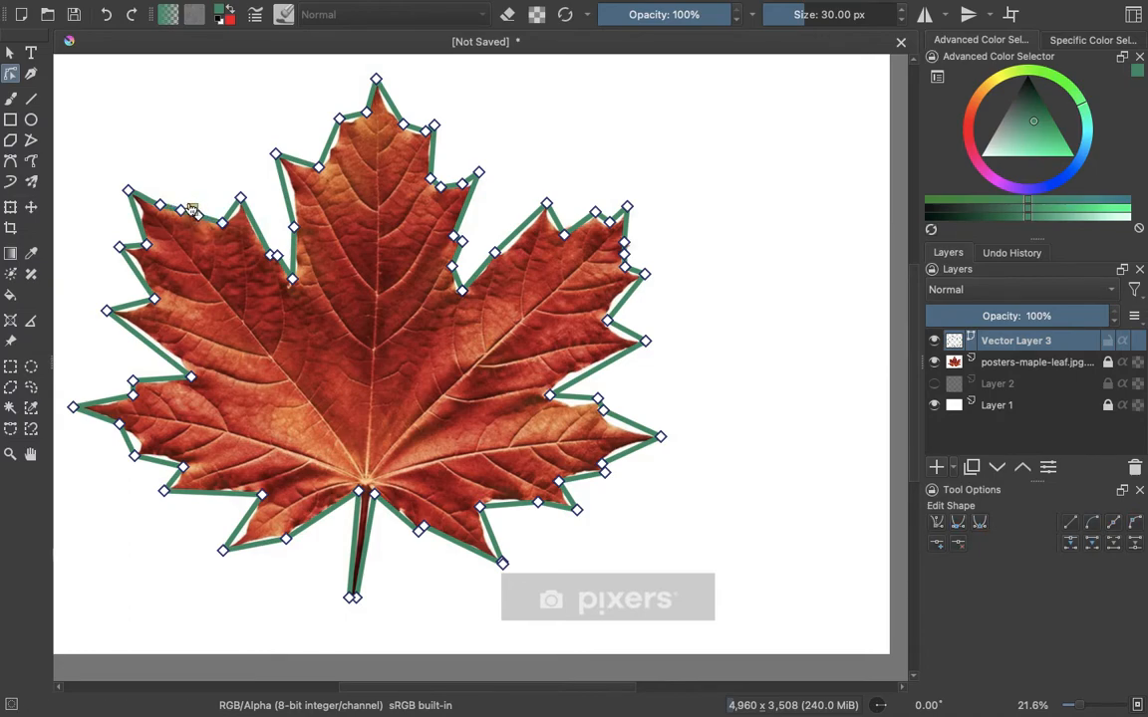
Step: Add points above and below the upper-left lobe's leftmost tip and bend those segments inward to the leaf's edge
{"action": "double_click", "coordinate": [136, 271]}
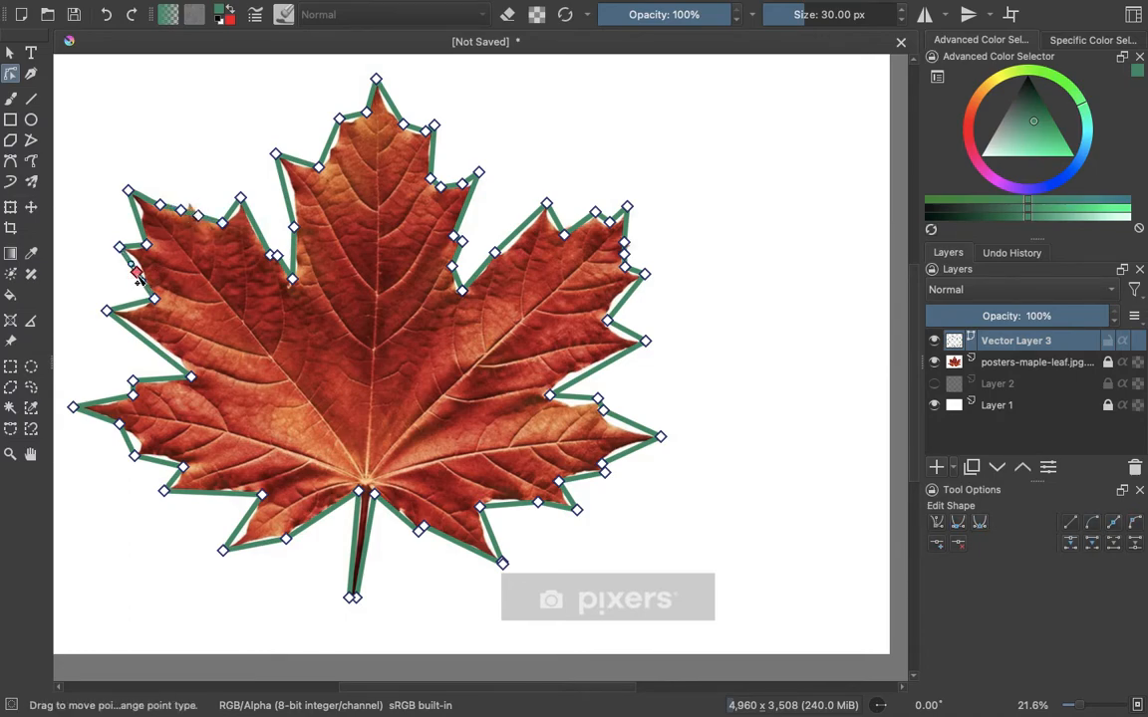
{"action": "left_click_drag", "start_coordinate": [136, 273], "coordinate": [142, 272]}
{"action": "double_click", "coordinate": [152, 345]}
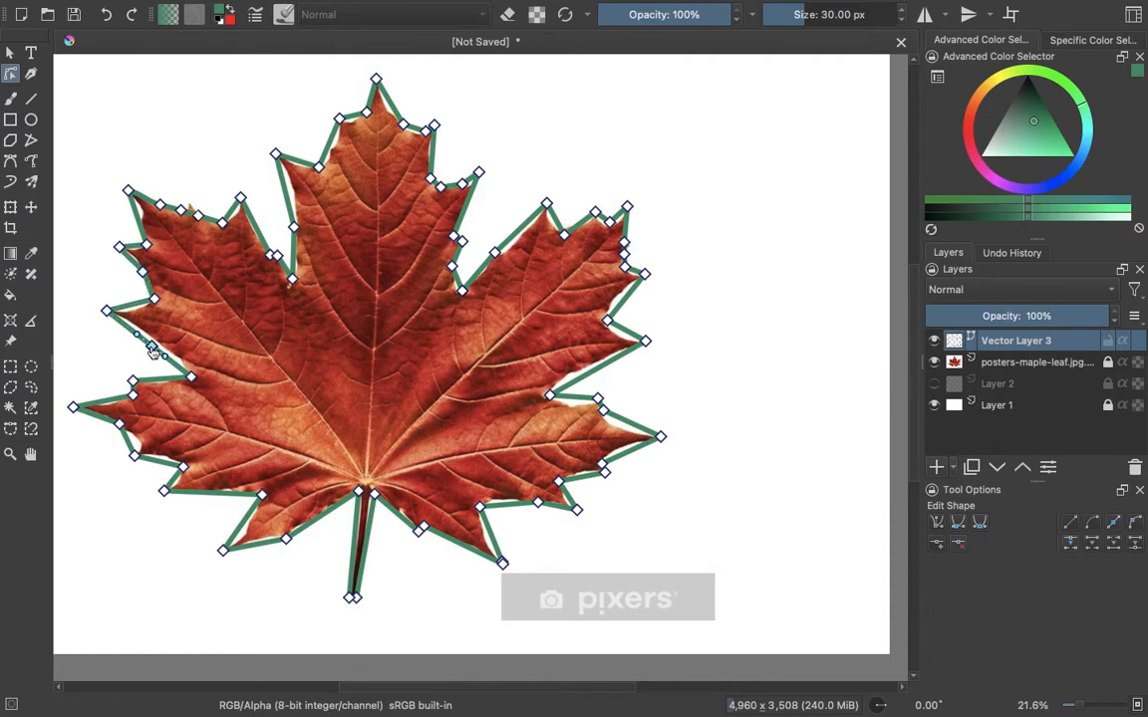
{"action": "left_click", "coordinate": [154, 350]}
{"action": "left_click", "coordinate": [152, 347]}
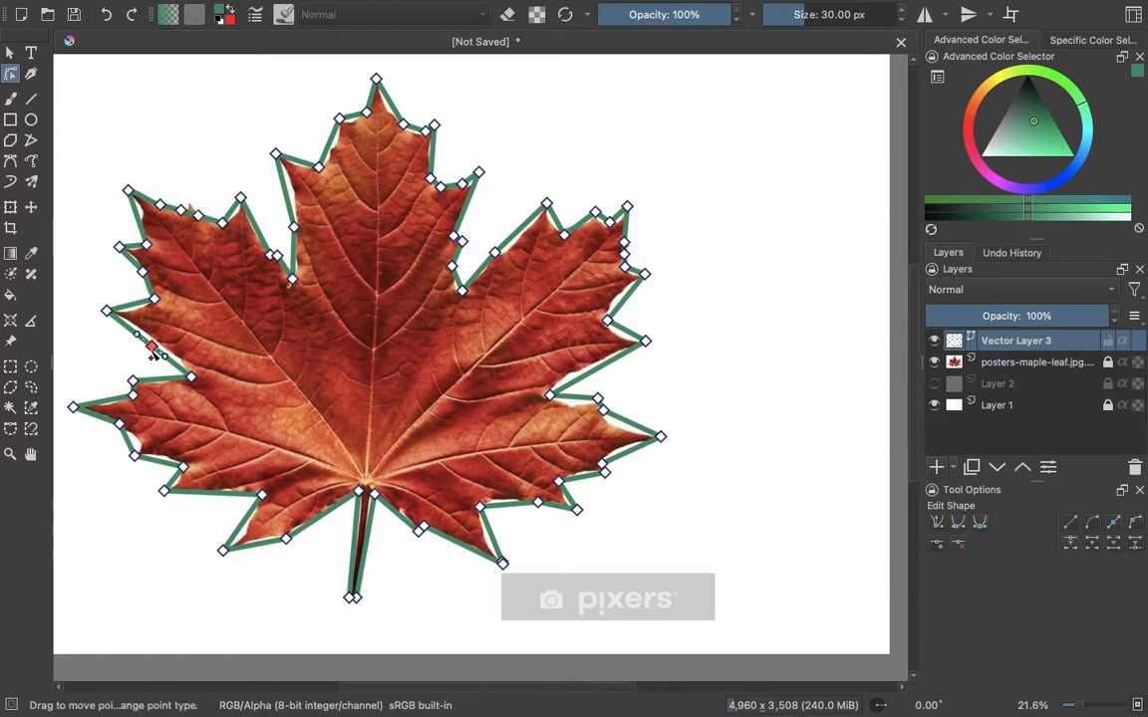
{"action": "left_click_drag", "start_coordinate": [151, 346], "coordinate": [159, 346]}
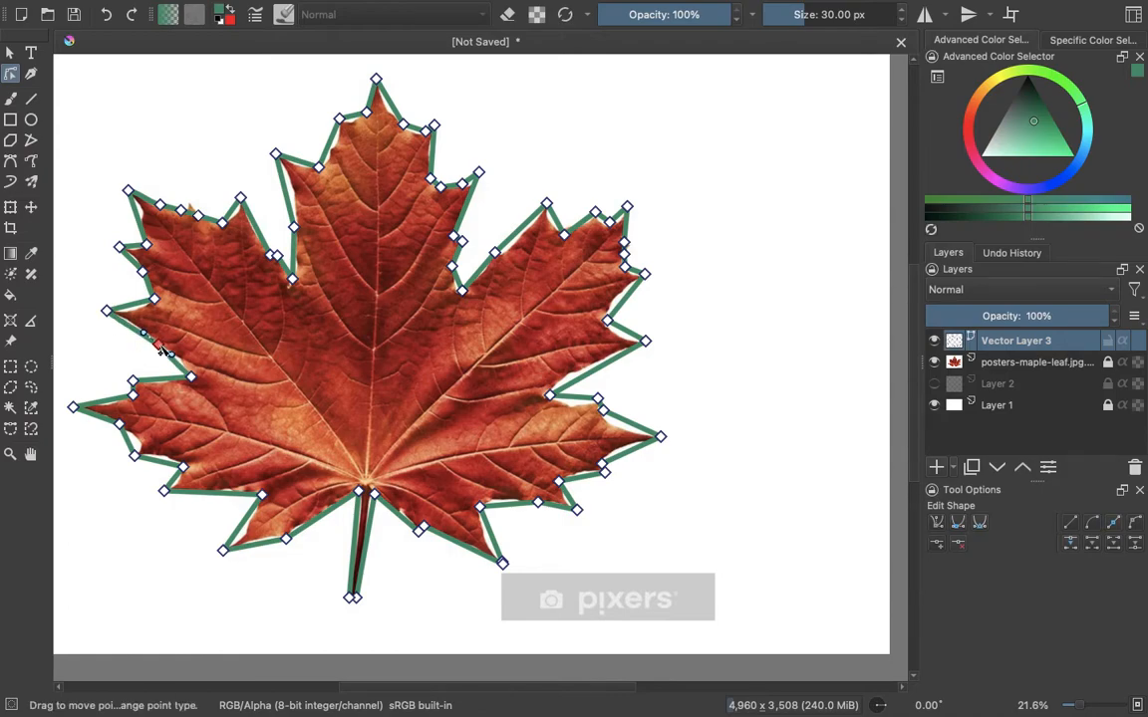
Step: Add points along the left lobe's outline and move the ones on its lower edge inward to fit the leaf
{"action": "double_click", "coordinate": [102, 404]}
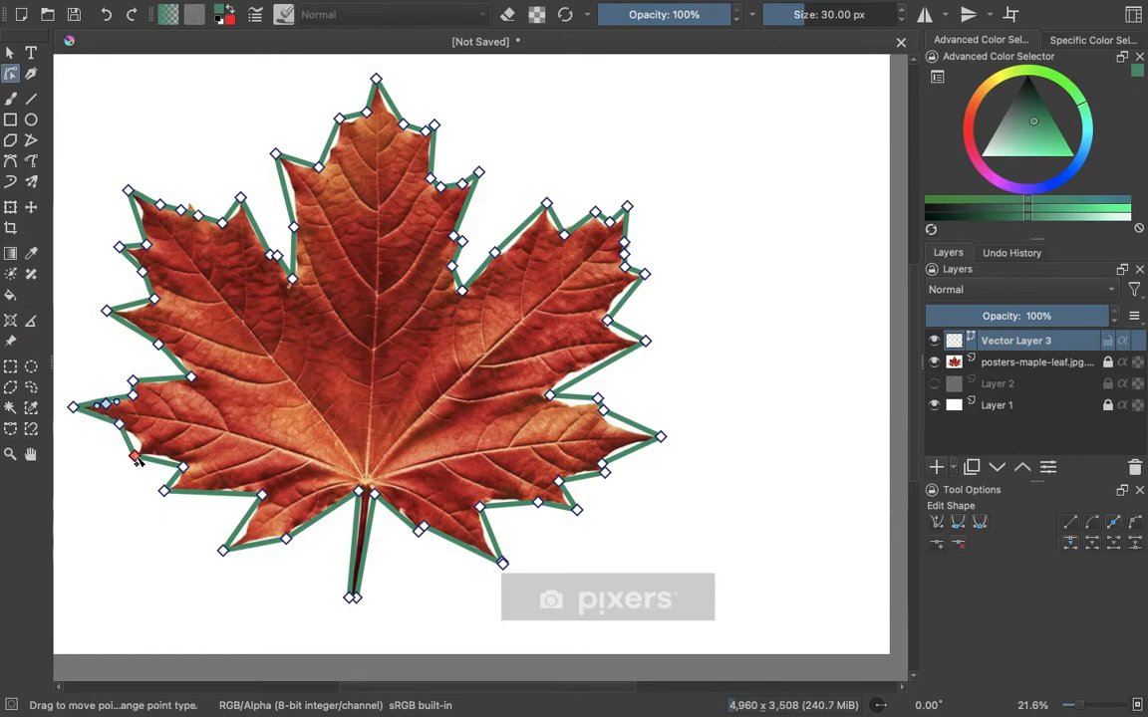
{"action": "double_click", "coordinate": [127, 440]}
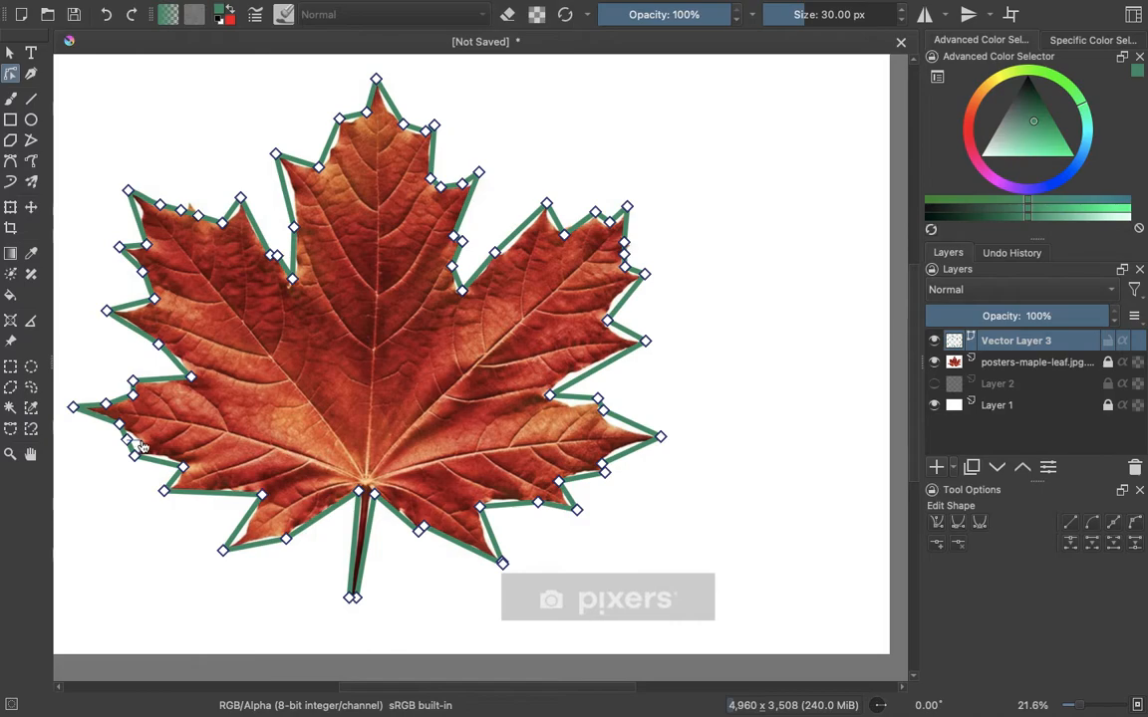
{"action": "left_click", "coordinate": [128, 440]}
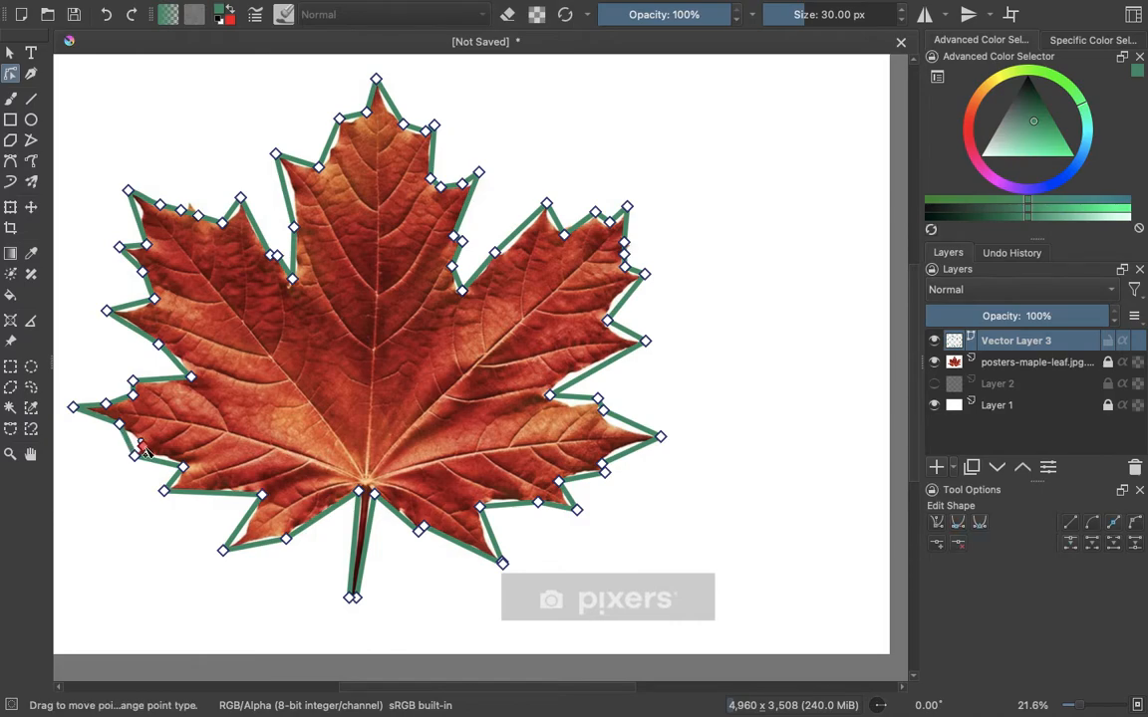
{"action": "key", "text": "Escape"}
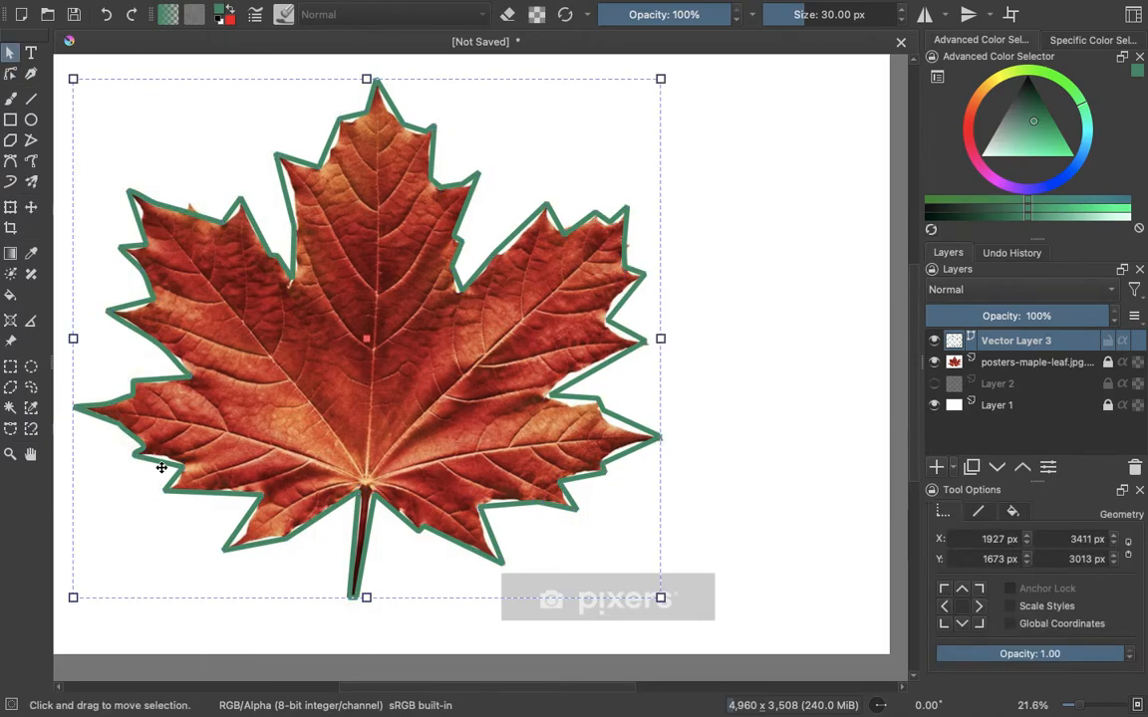
{"action": "double_click", "coordinate": [163, 462]}
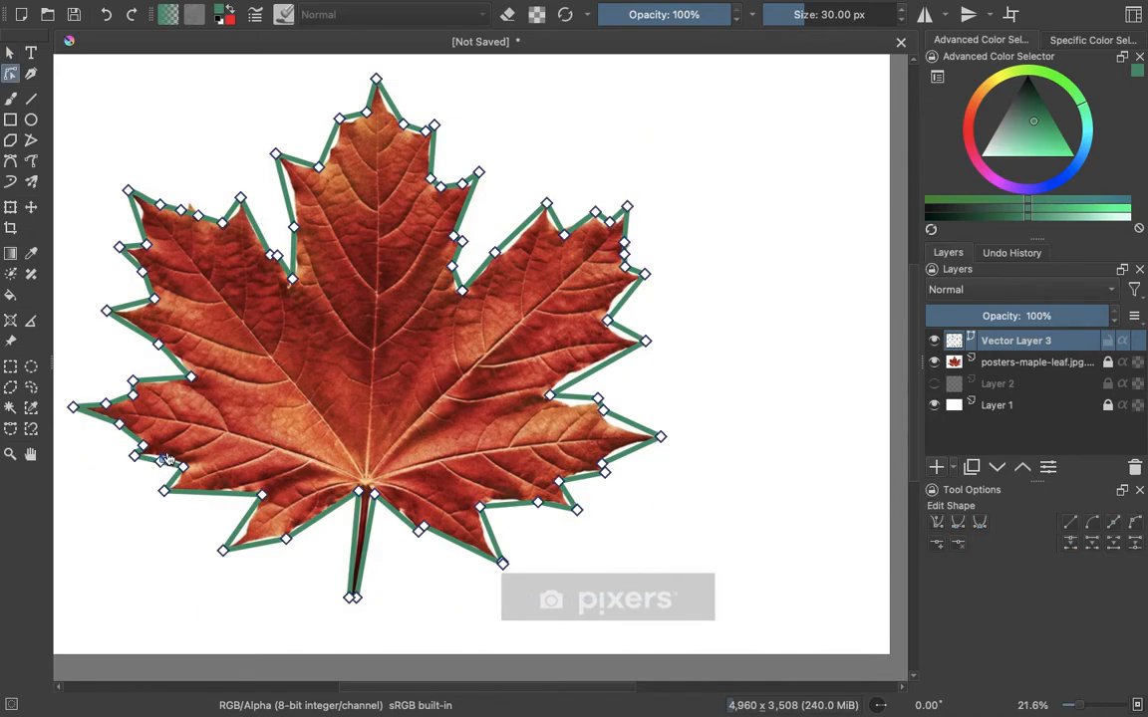
{"action": "left_click", "coordinate": [160, 460]}
{"action": "left_click_drag", "start_coordinate": [163, 466], "coordinate": [173, 452]}
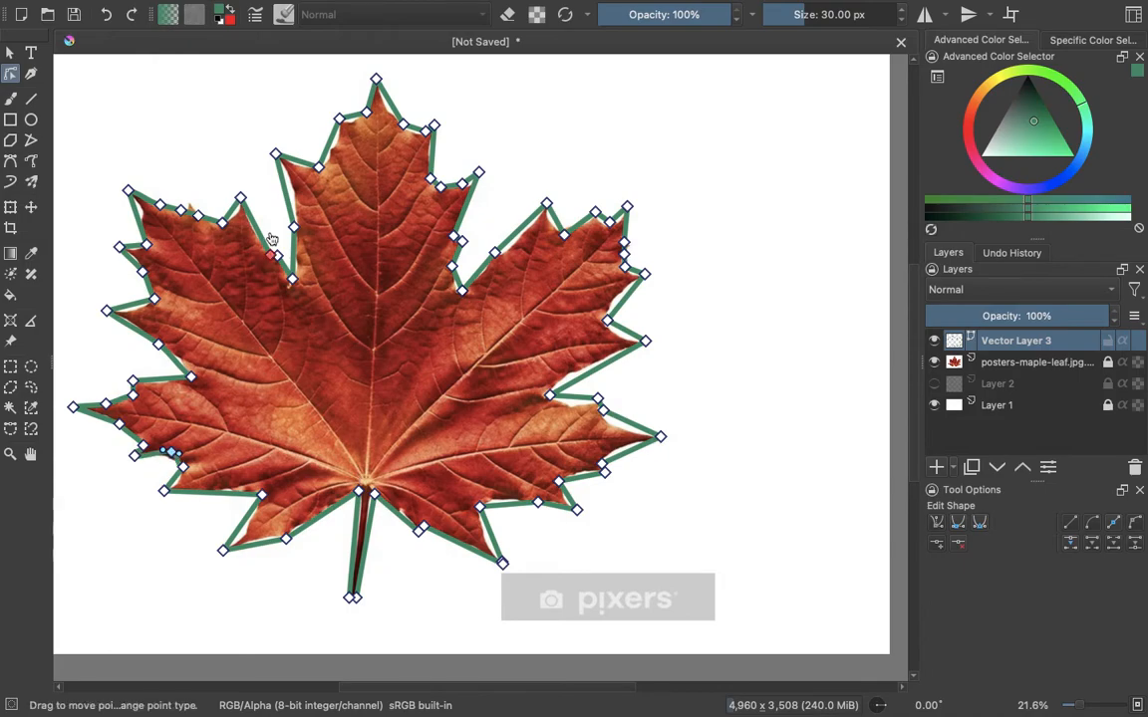
Step: Add a point on the upper-right lobe's lowest edge, curve it inward, and finish editing the points
{"action": "left_click", "coordinate": [587, 385]}
{"action": "double_click", "coordinate": [586, 380]}
{"action": "left_click_drag", "start_coordinate": [585, 379], "coordinate": [575, 374]}
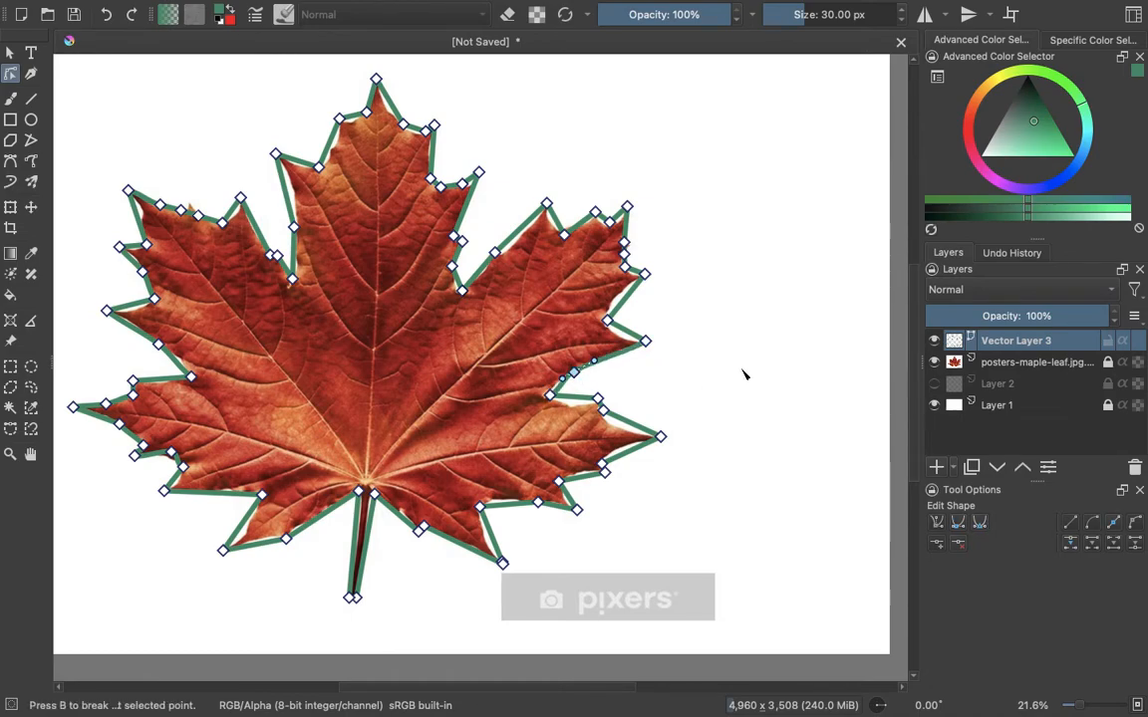
{"action": "key", "text": "Escape"}
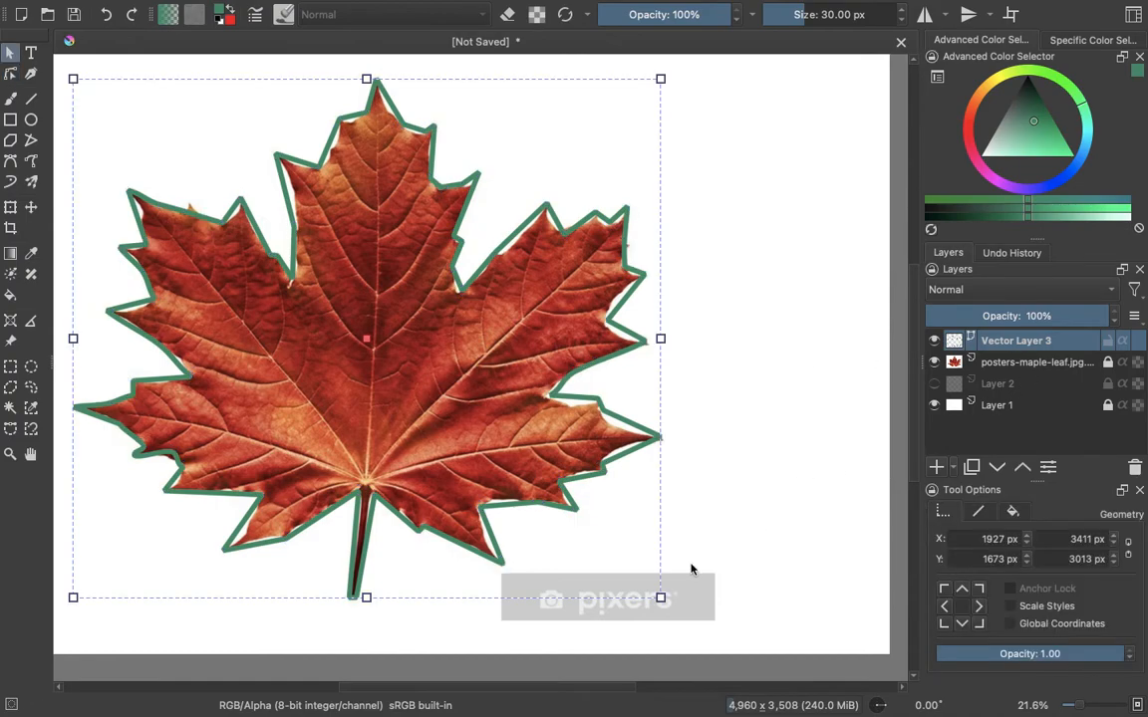
Step: Give the closed leaf shape a solid fill
{"action": "left_click", "coordinate": [1013, 513]}
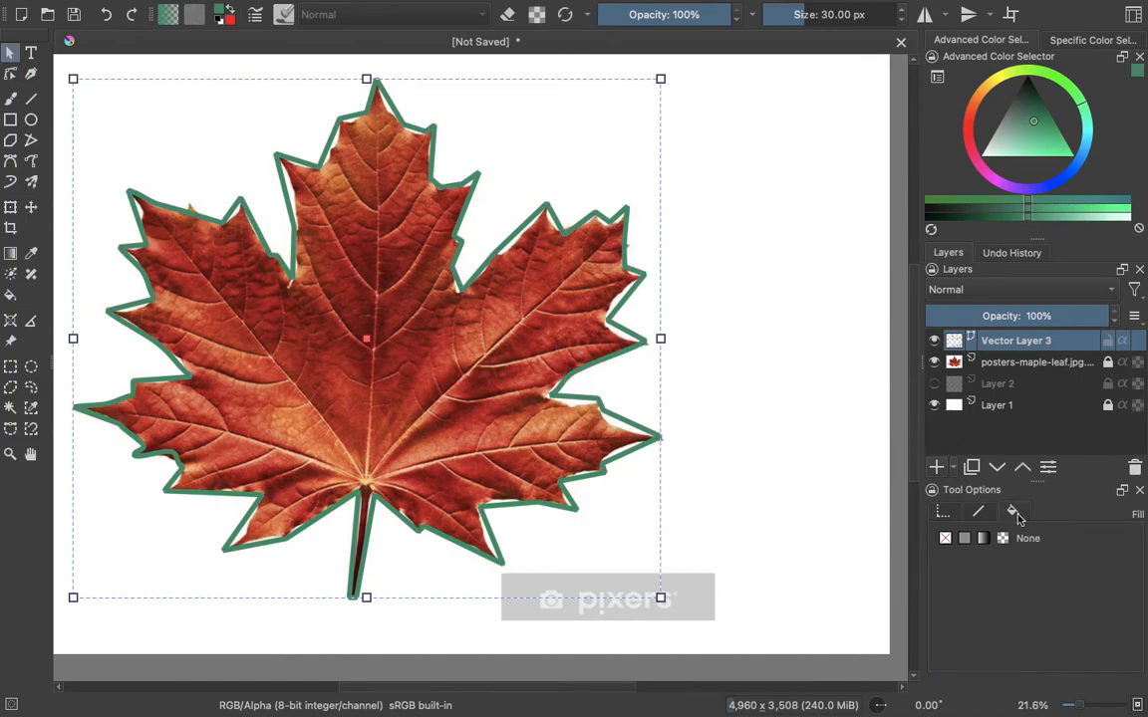
{"action": "left_click", "coordinate": [963, 539]}
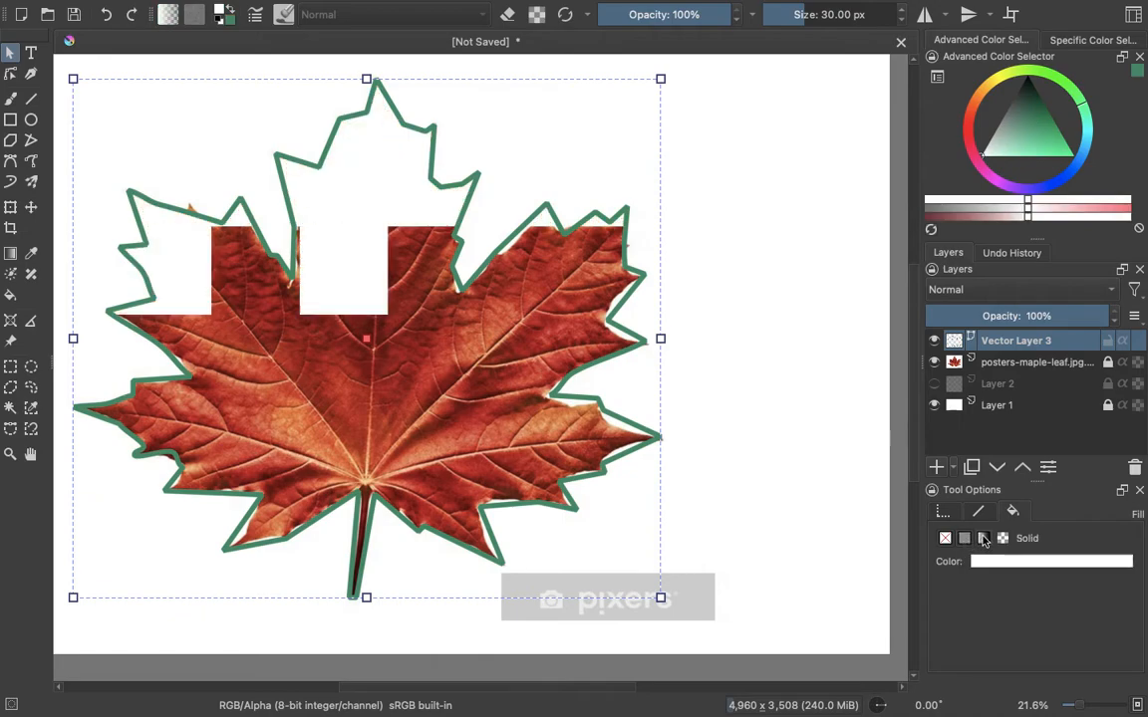
Step: Try a linear gradient fill on the leaf, darken its colour, and apply the black, blue and white gradient preset
{"action": "left_click", "coordinate": [982, 539]}
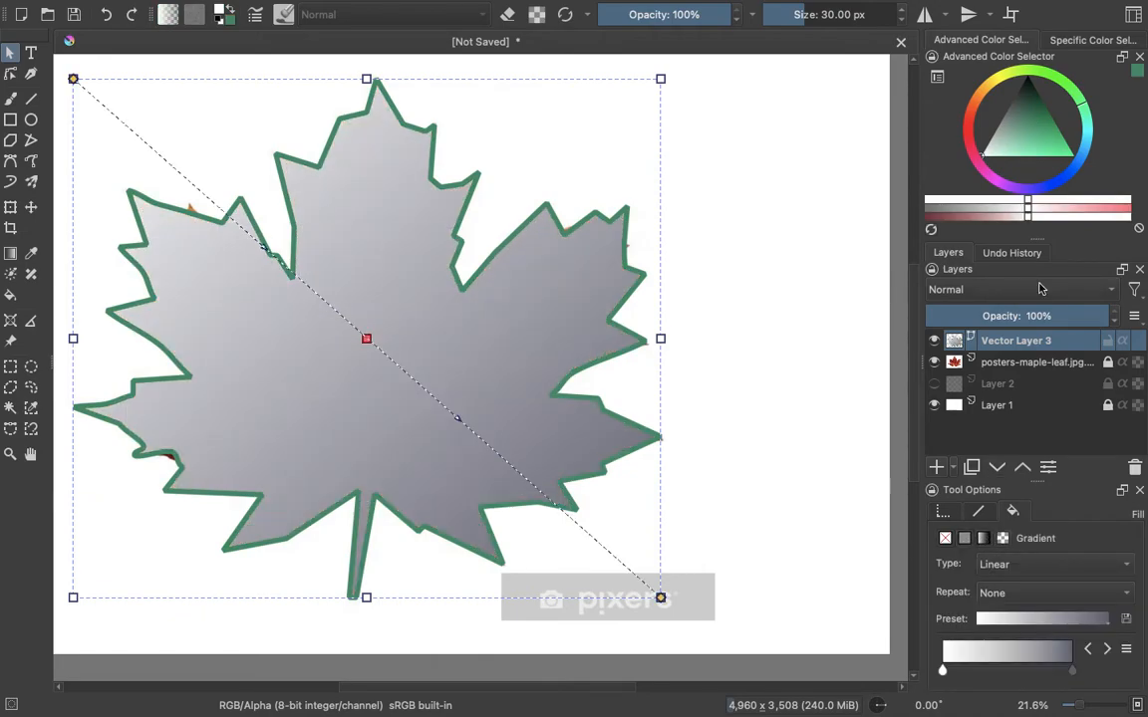
{"action": "left_click", "coordinate": [1003, 142]}
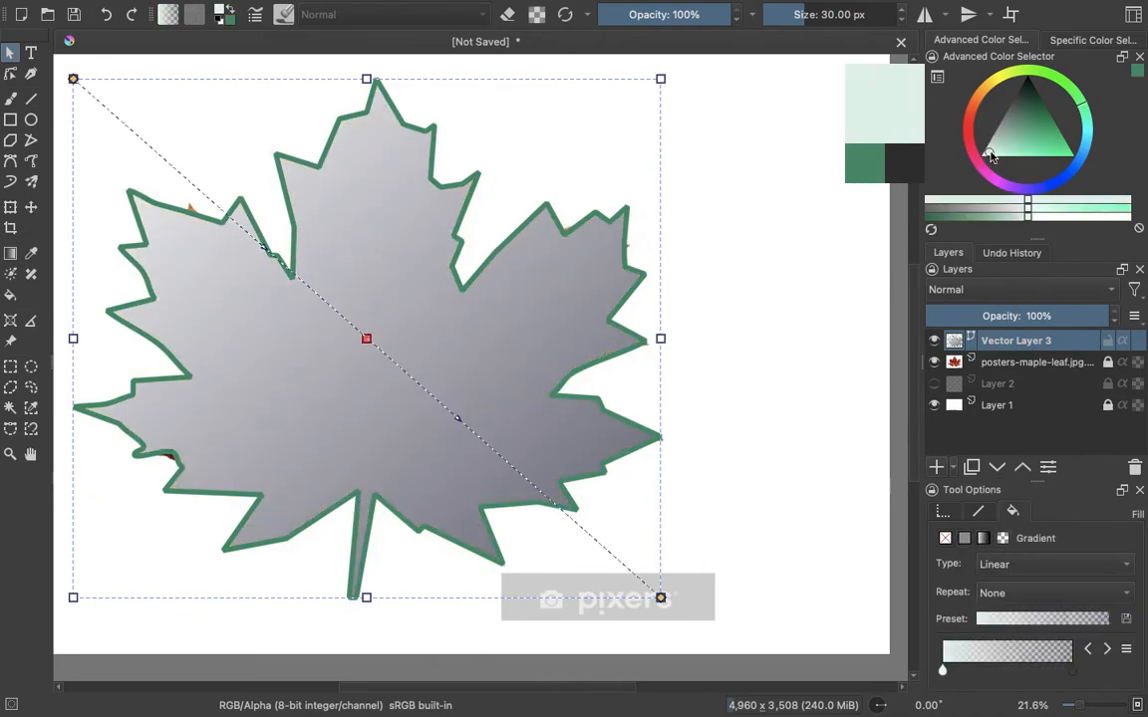
{"action": "left_click_drag", "start_coordinate": [1002, 141], "coordinate": [1023, 87]}
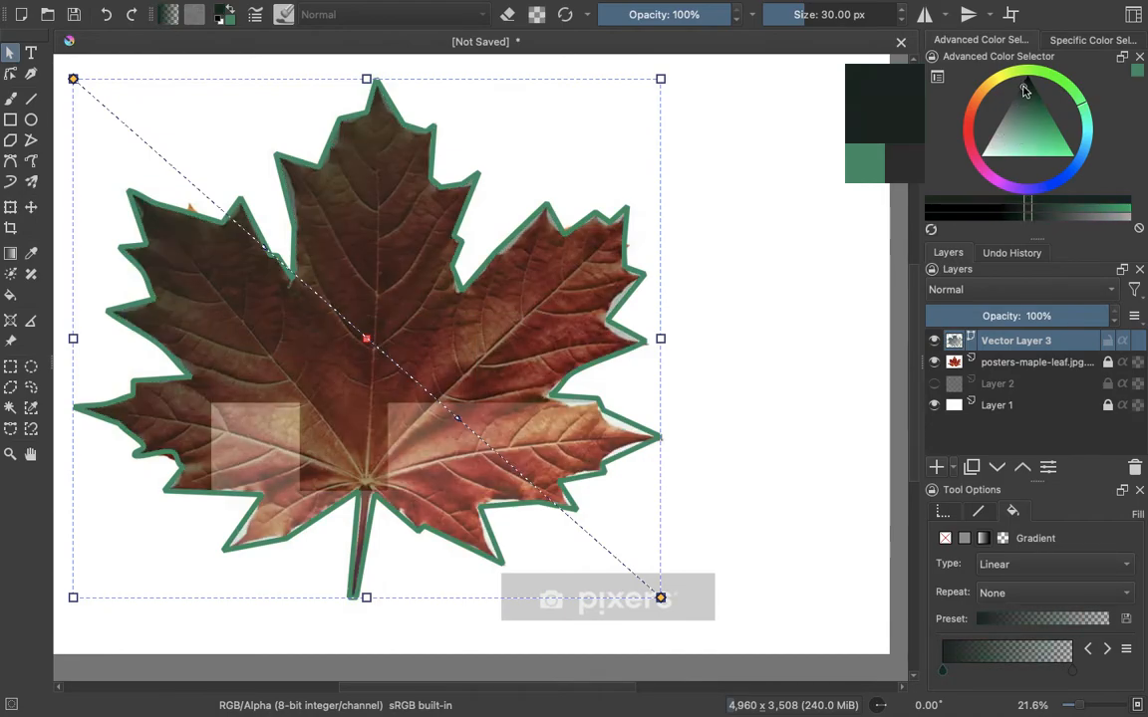
{"action": "left_click", "coordinate": [1015, 618]}
{"action": "left_click", "coordinate": [1000, 551]}
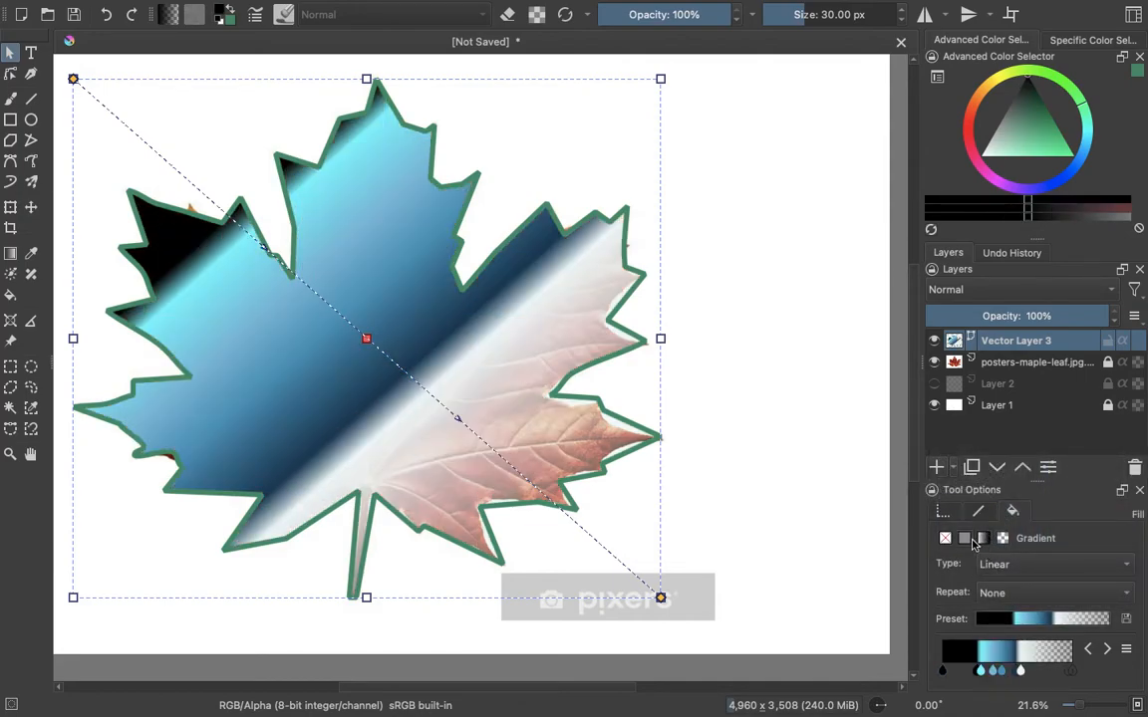
Step: Replace the leaf's gradient fill with a solid yellow fill
{"action": "left_click", "coordinate": [965, 539]}
{"action": "left_click", "coordinate": [981, 539]}
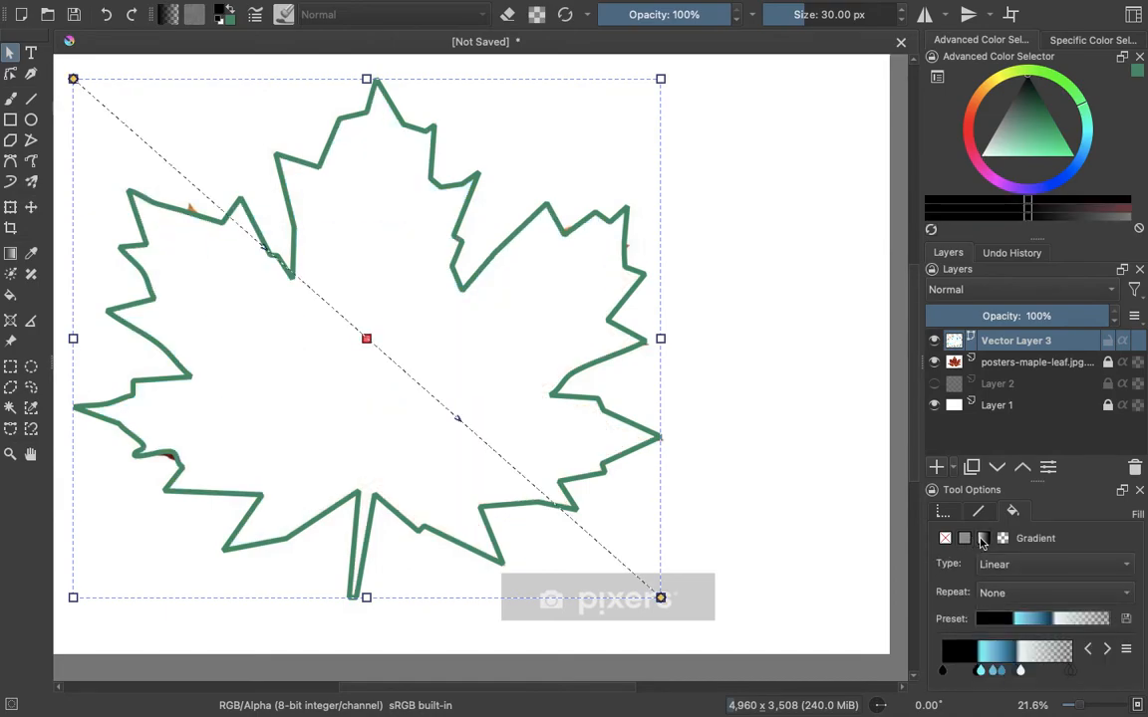
{"action": "left_click", "coordinate": [965, 539]}
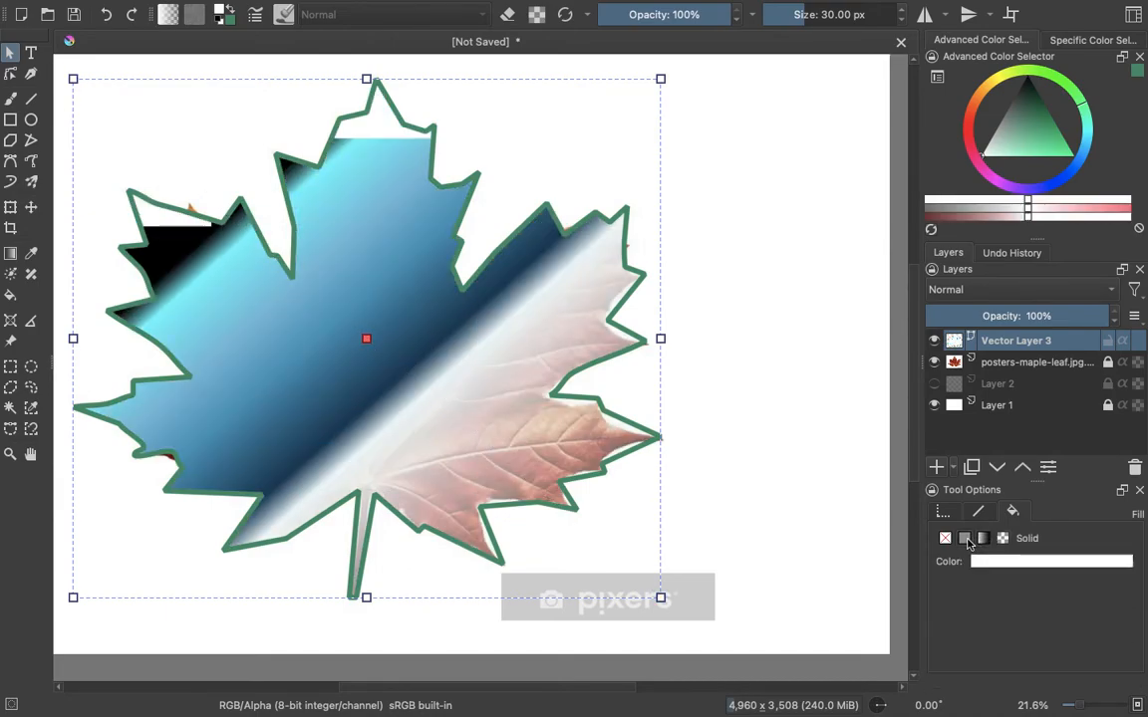
{"action": "left_click", "coordinate": [1000, 563]}
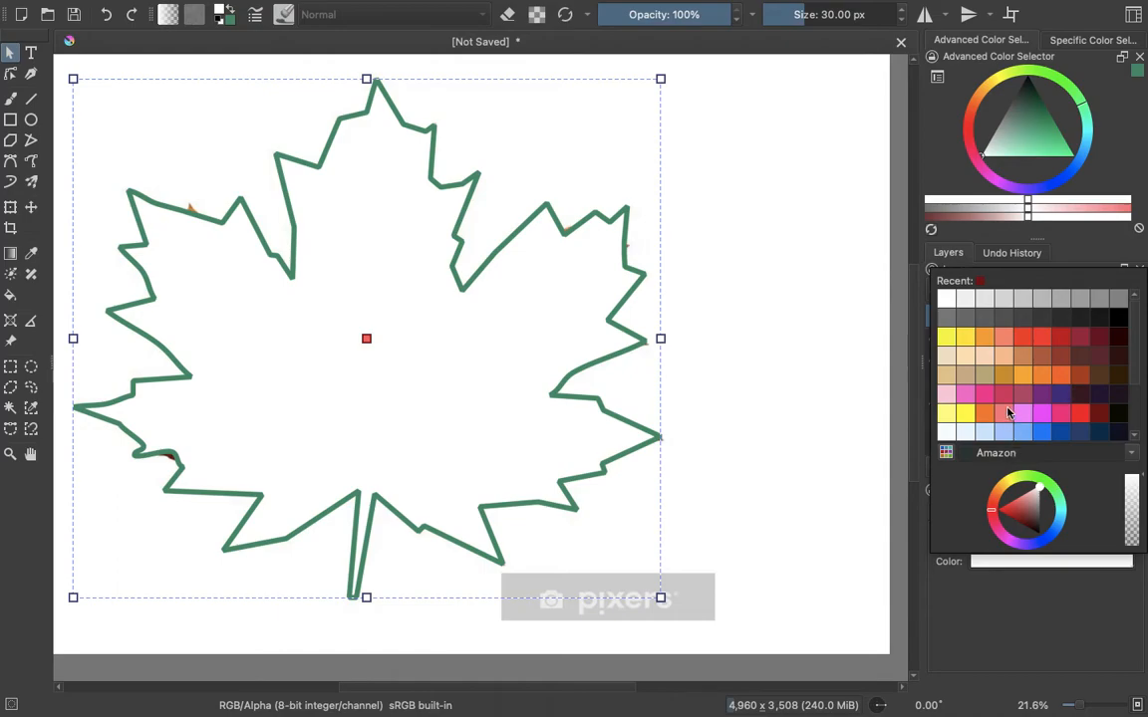
{"action": "left_click", "coordinate": [974, 346]}
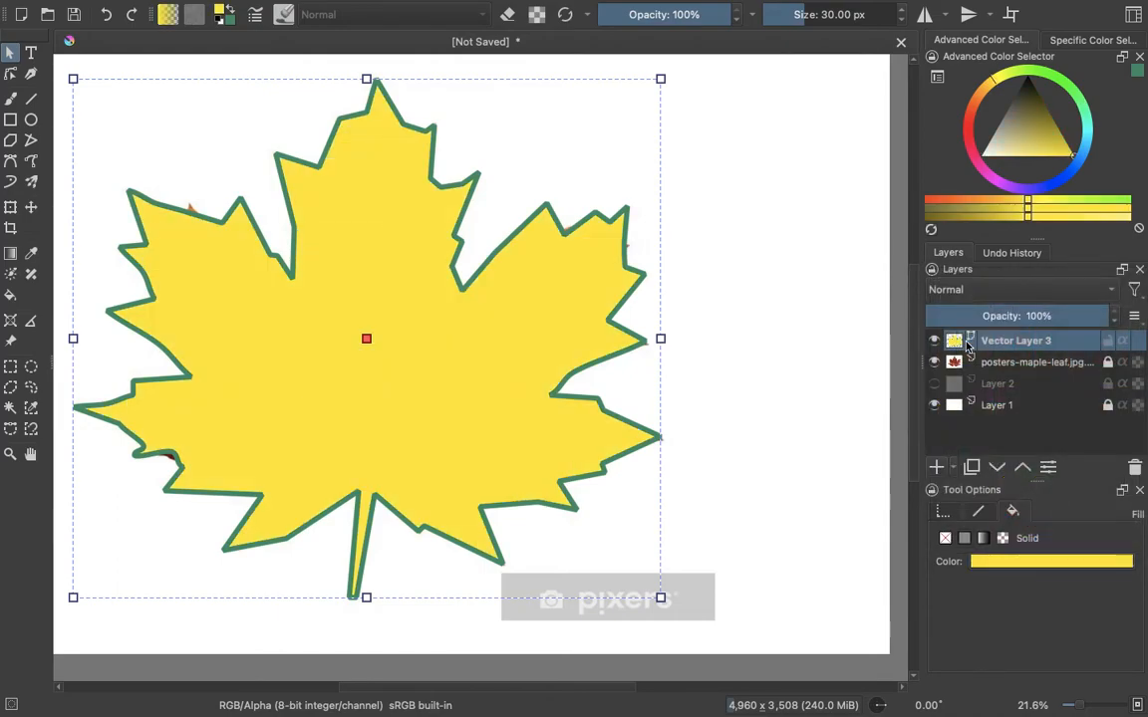
Step: Try the leaf without an outline and with a solid salmon stroke, and set the stroke colour to the fill's yellow
{"action": "left_click", "coordinate": [984, 513]}
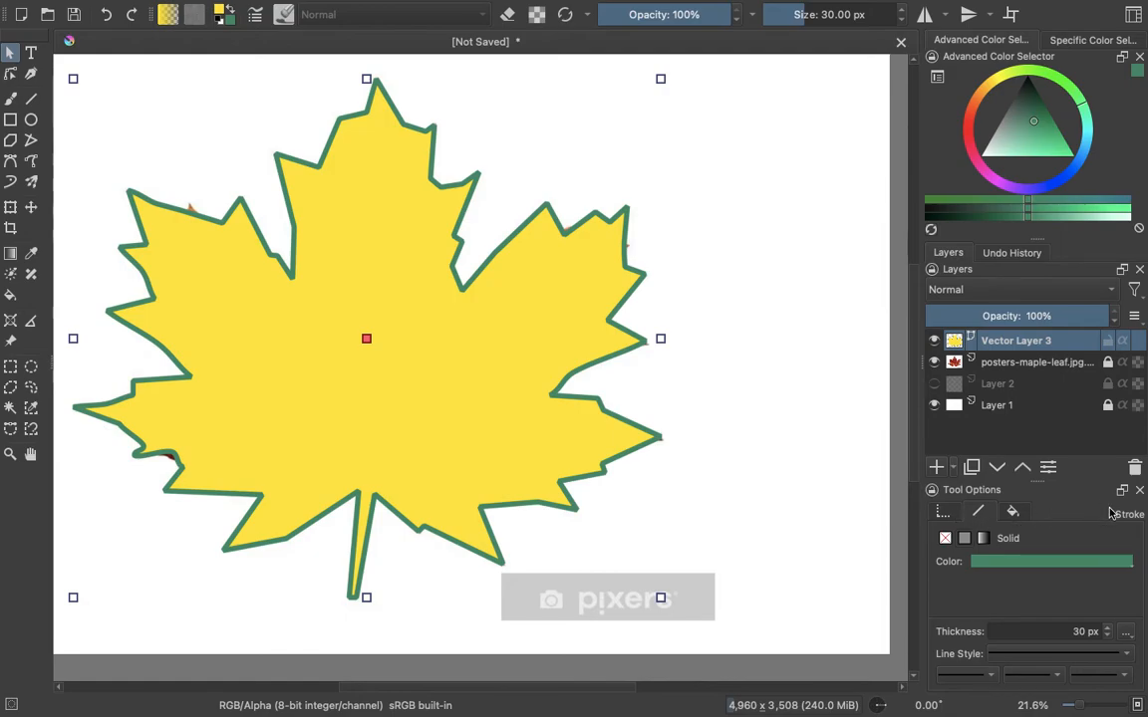
{"action": "left_click", "coordinate": [963, 539]}
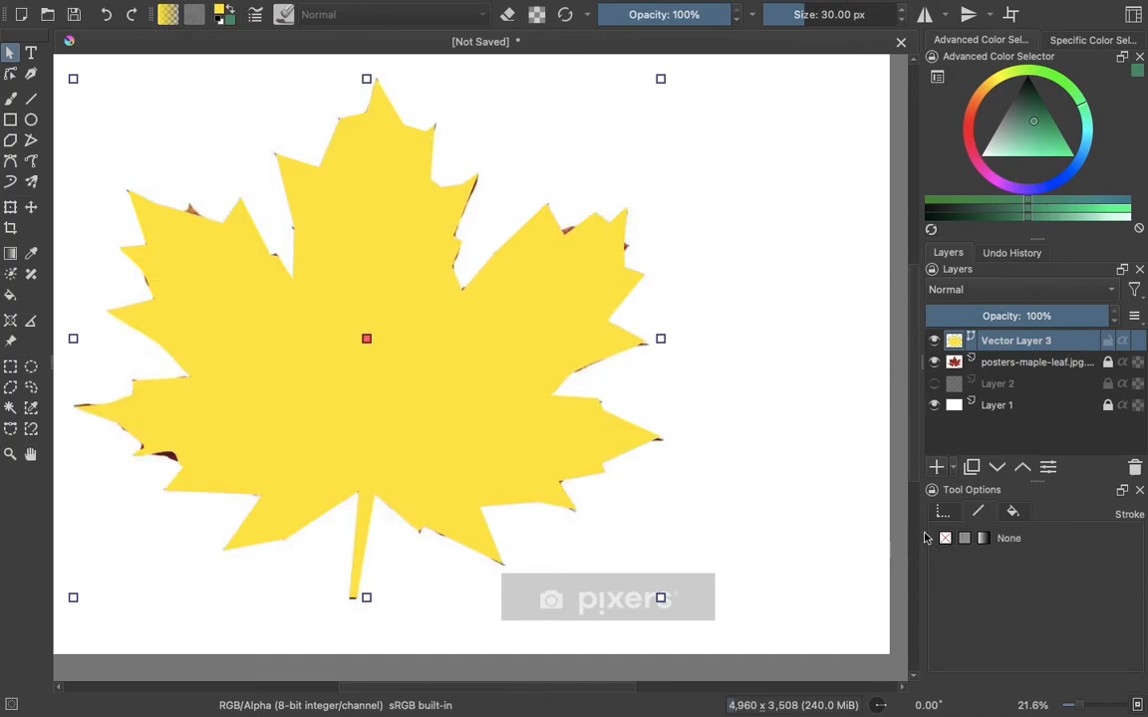
{"action": "left_click", "coordinate": [963, 539]}
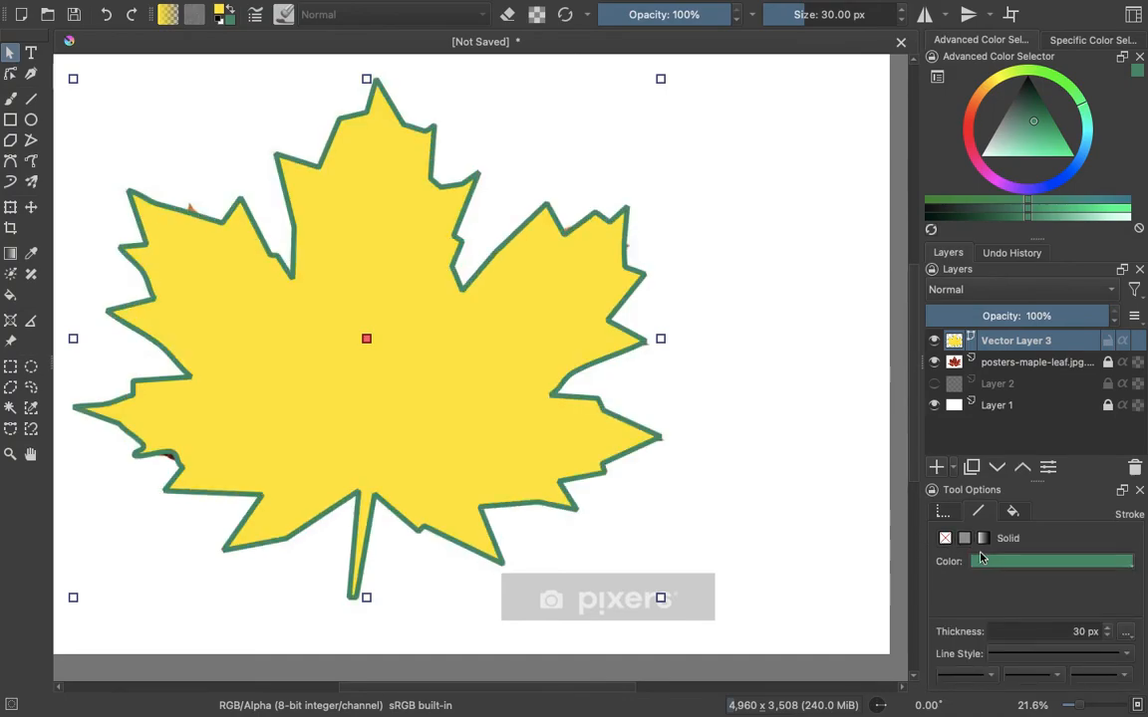
{"action": "left_click", "coordinate": [985, 561]}
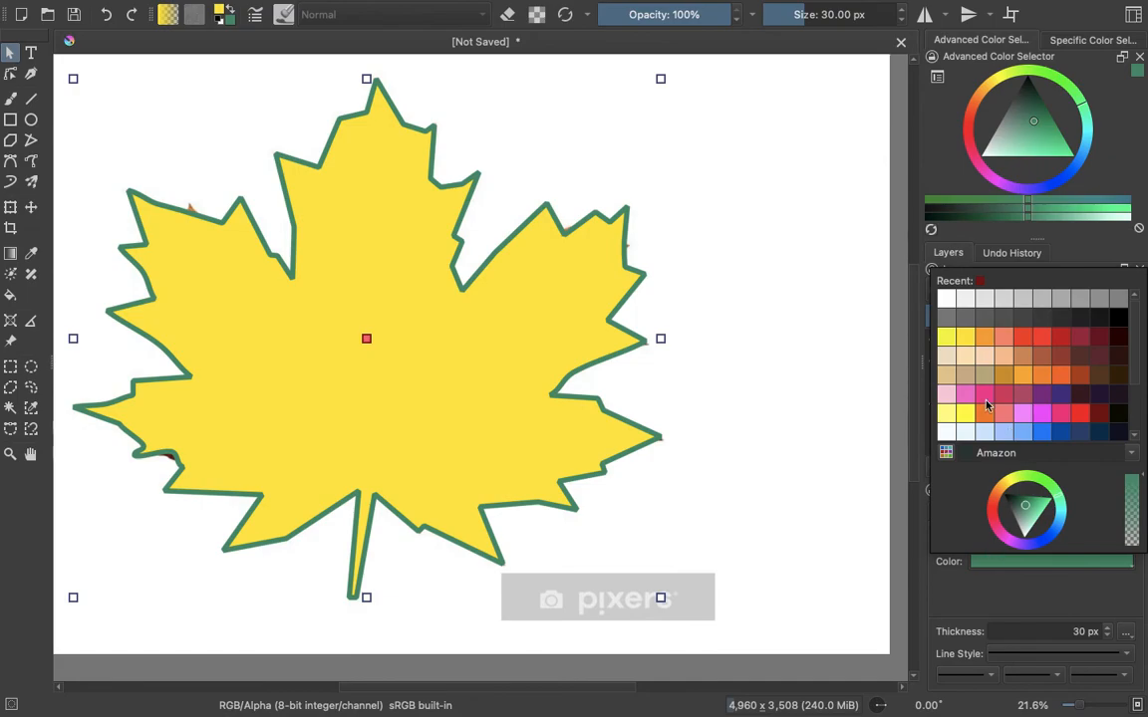
{"action": "left_click", "coordinate": [1002, 339]}
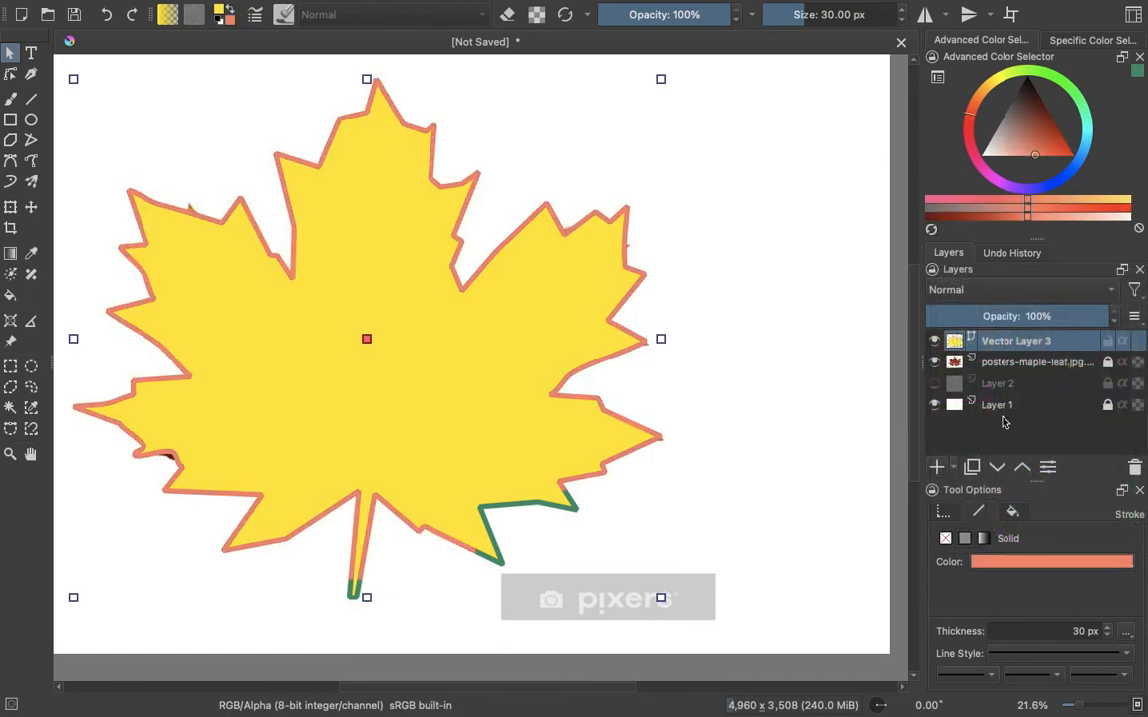
{"action": "left_click", "coordinate": [1006, 564]}
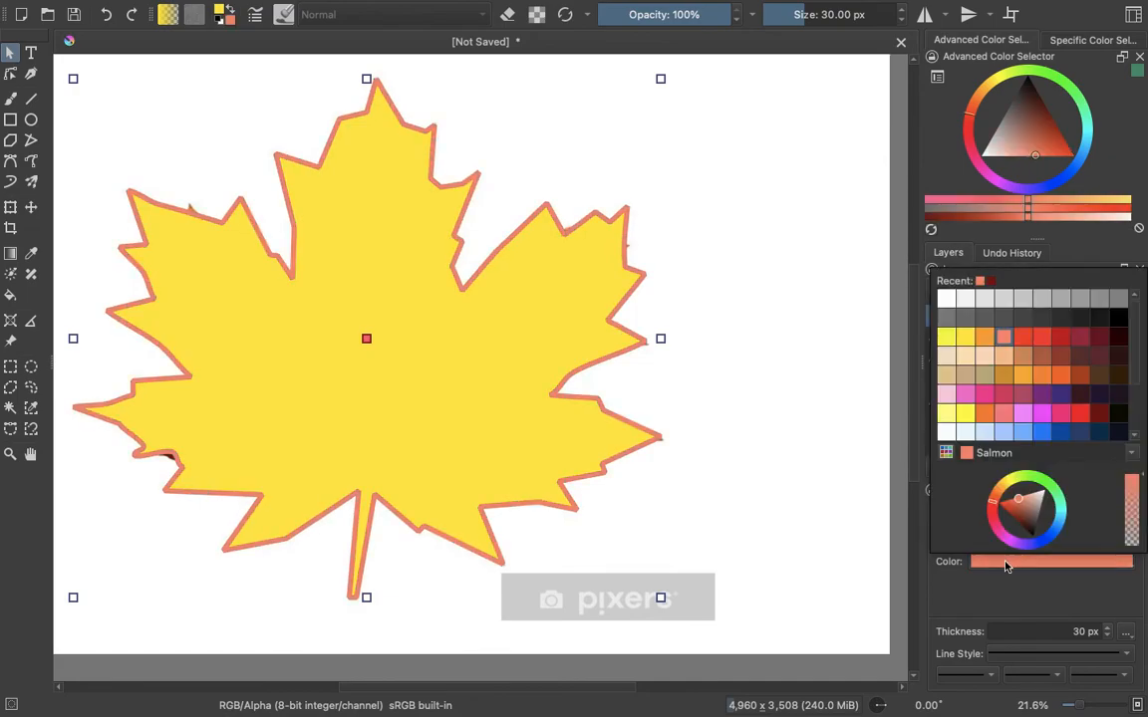
{"action": "left_click", "coordinate": [962, 340]}
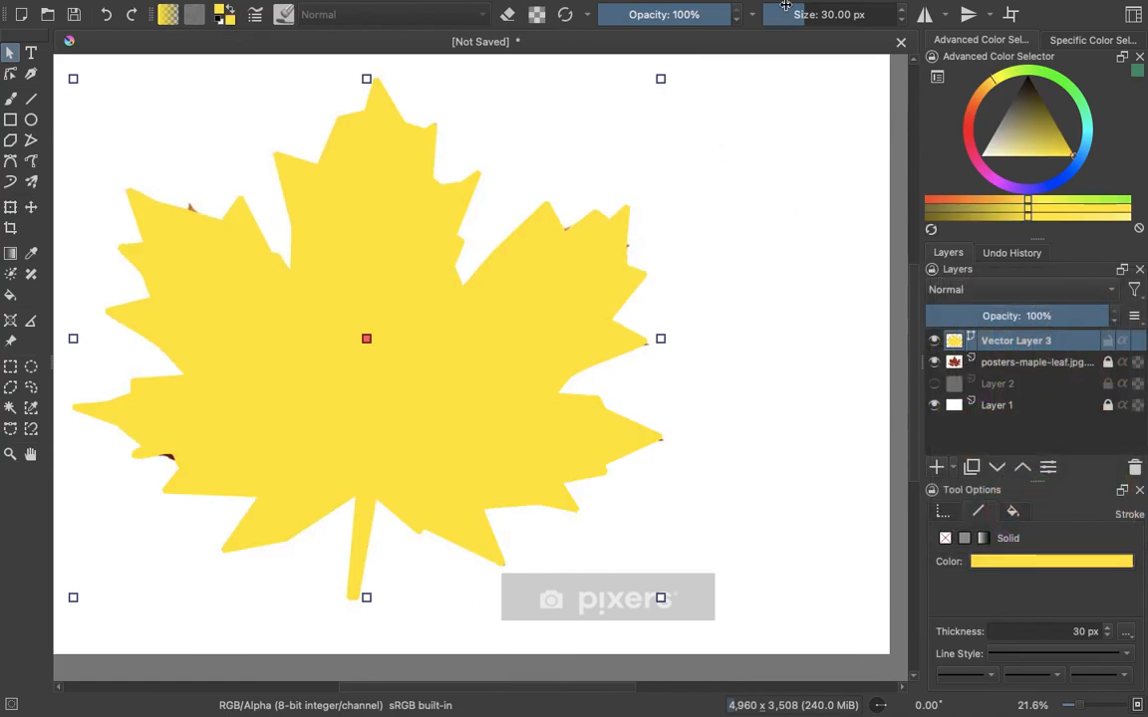
Step: Switch to the browser, show the Google image results for palm tree, and open the preview of the simple black palm tree silhouette
{"action": "mouse_move", "coordinate": [856, 4]}
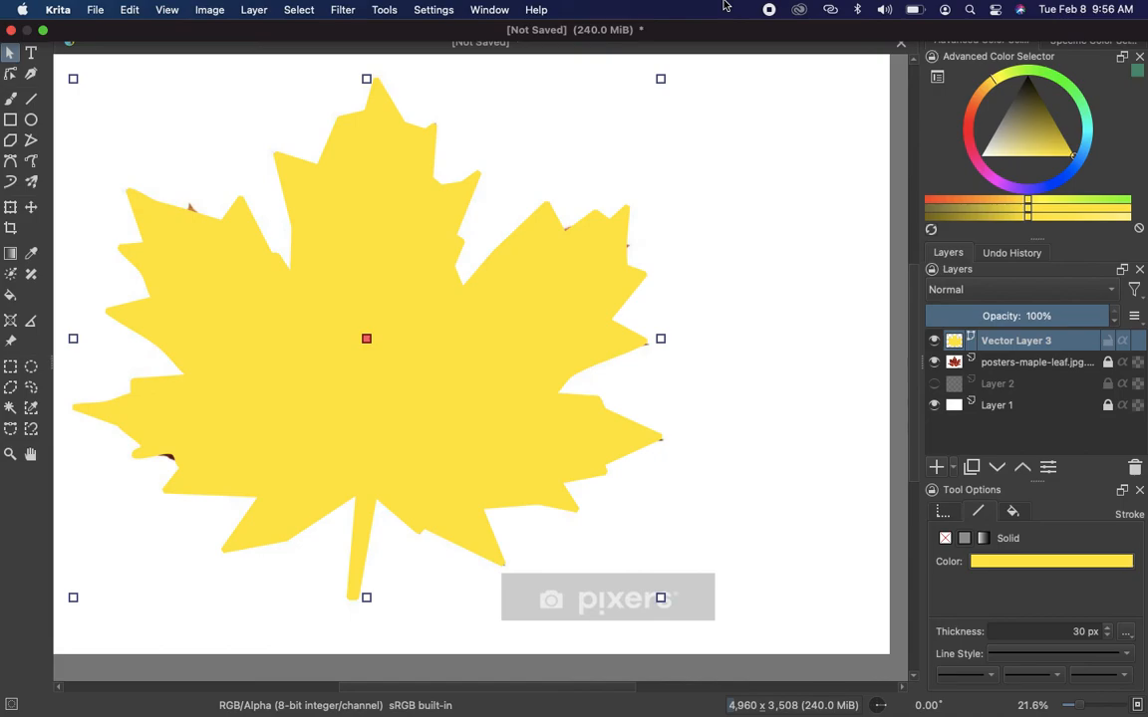
{"action": "key", "text": "ctrl+Right"}
{"action": "scroll", "coordinate": [397, 534], "scroll_direction": "down", "scroll_amount": 2}
{"action": "scroll", "coordinate": [352, 334], "scroll_direction": "up", "scroll_amount": 2}
{"action": "left_click", "coordinate": [248, 193]}
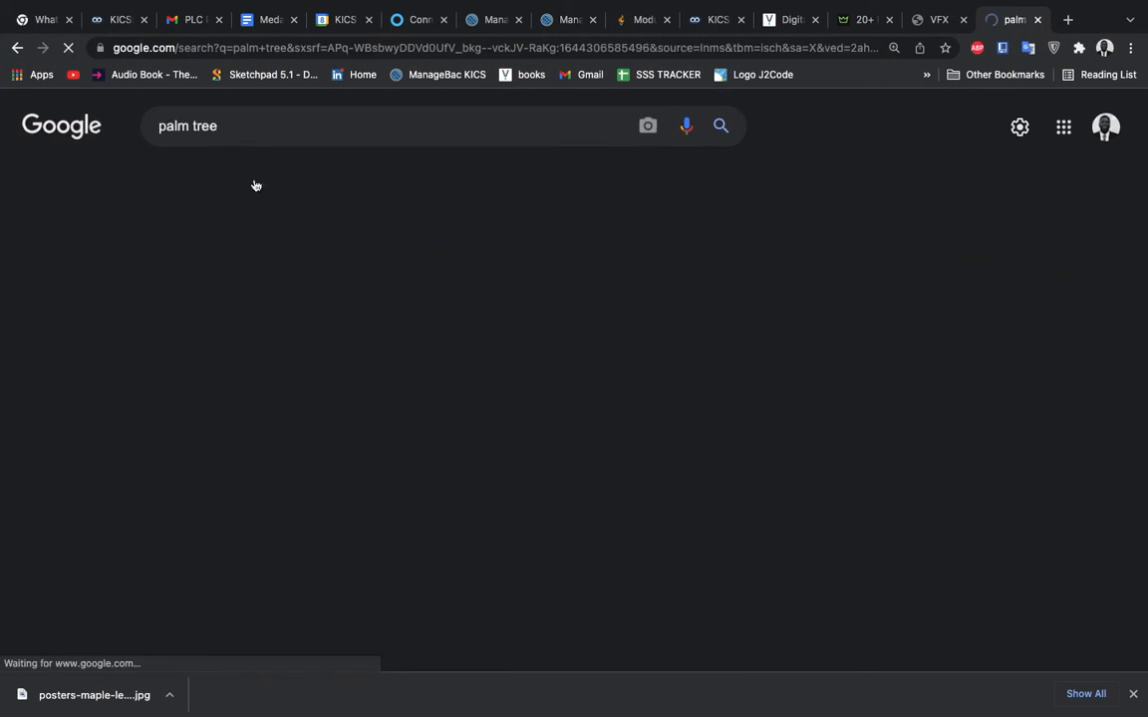
{"action": "scroll", "coordinate": [98, 440], "scroll_direction": "down", "scroll_amount": 1}
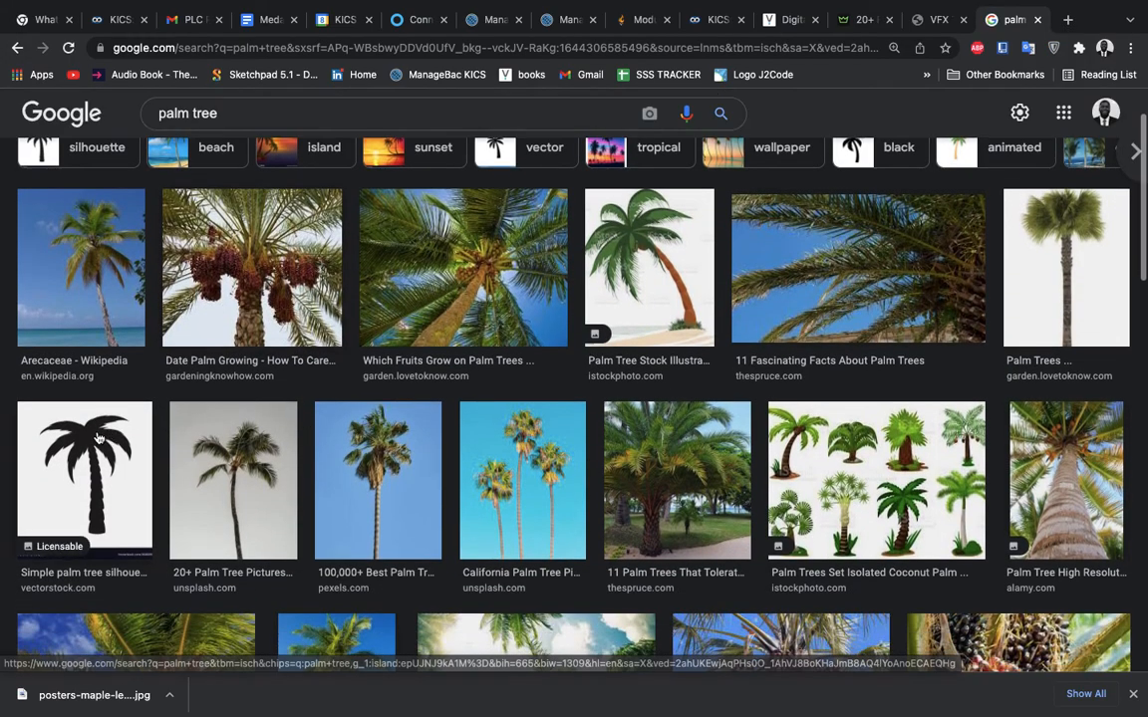
{"action": "left_click", "coordinate": [98, 439]}
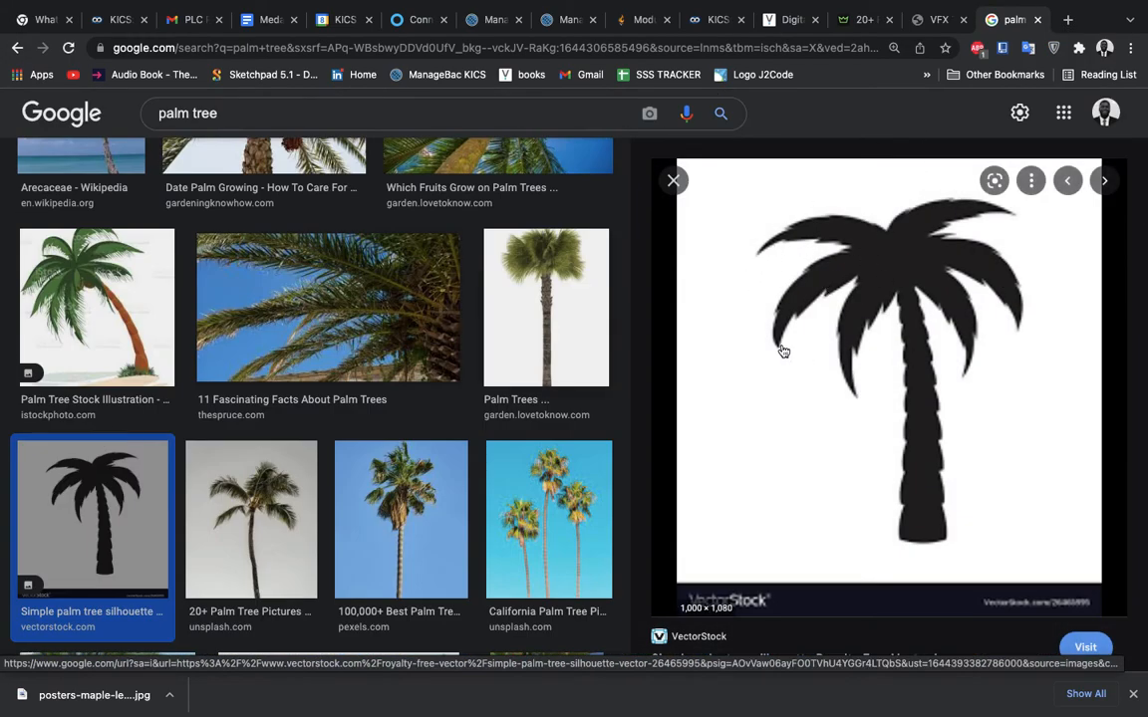